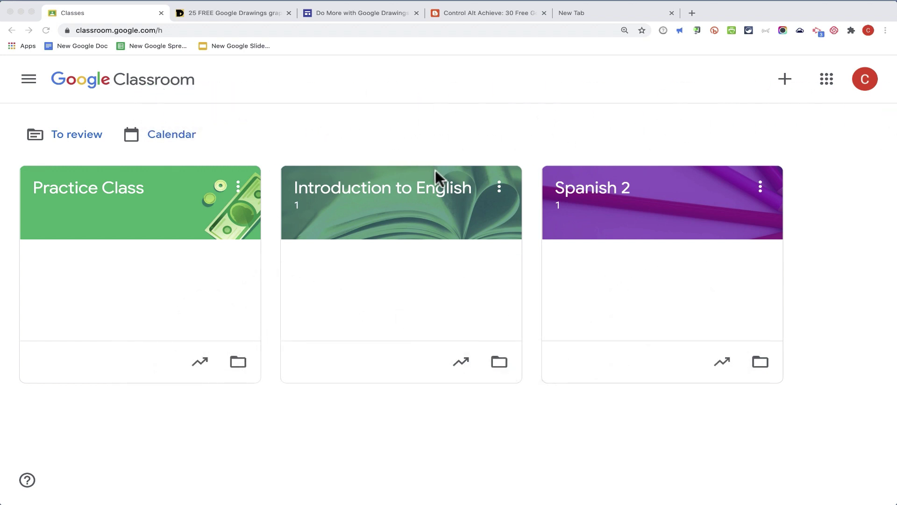
Step: Open the Spanish 2 class's Classwork page and bring up the Create menu
left_click(602, 195)
left_click(433, 88)
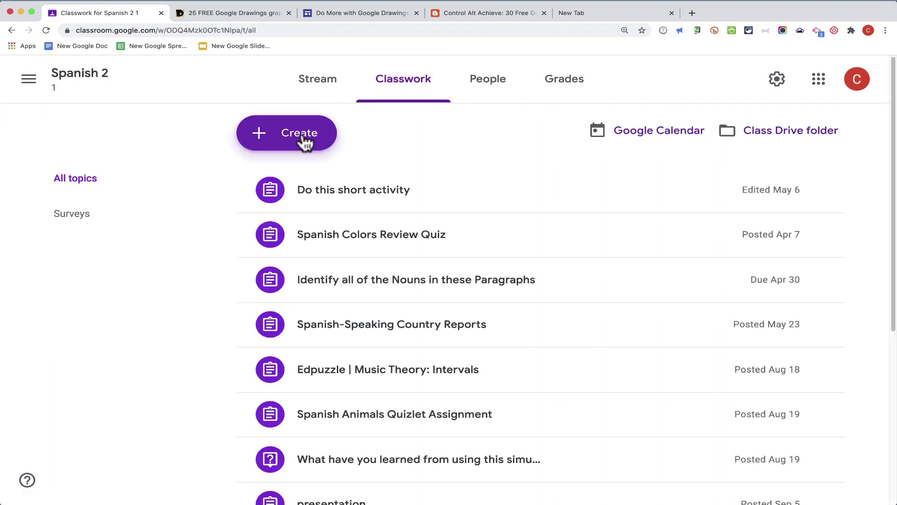
left_click(303, 141)
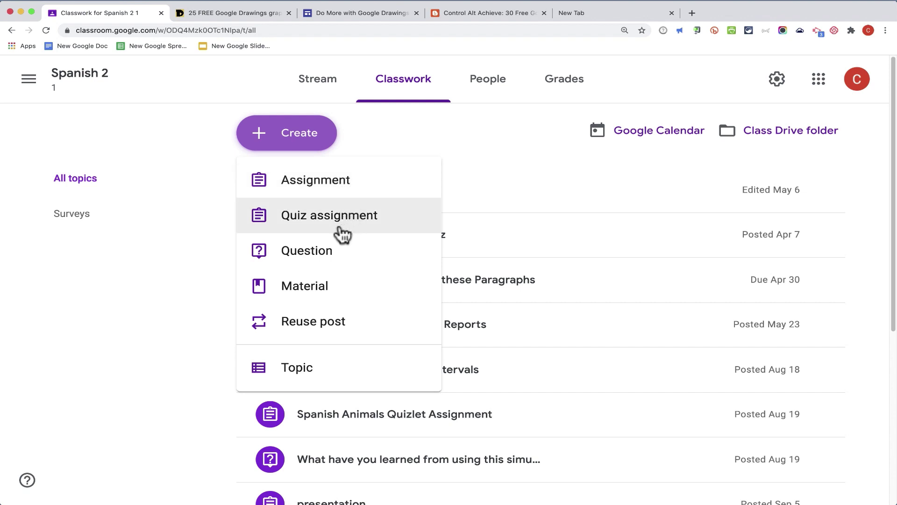
Step: Start an assignment titled 'Compare and Contrast Don Quijote and Sancho Panza', add placeholder instructions, and attach a new drawing
left_click(300, 183)
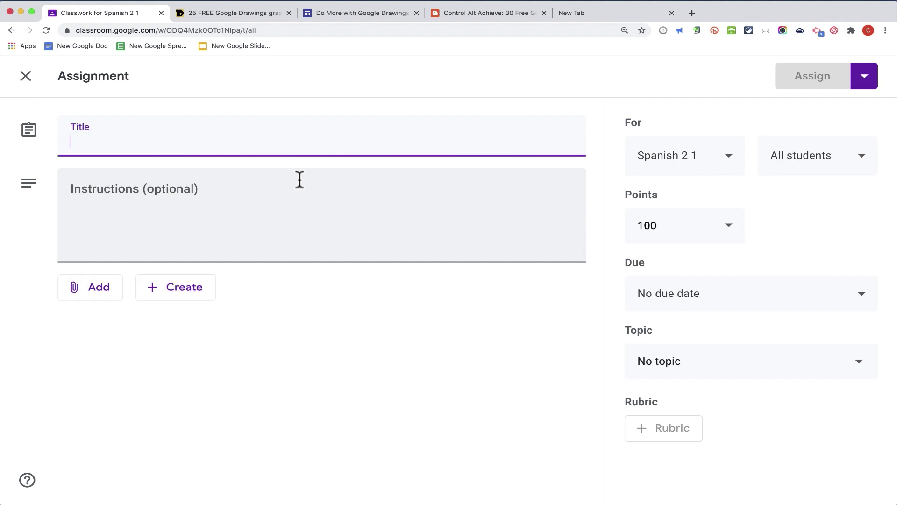
type("Compare and Contrast")
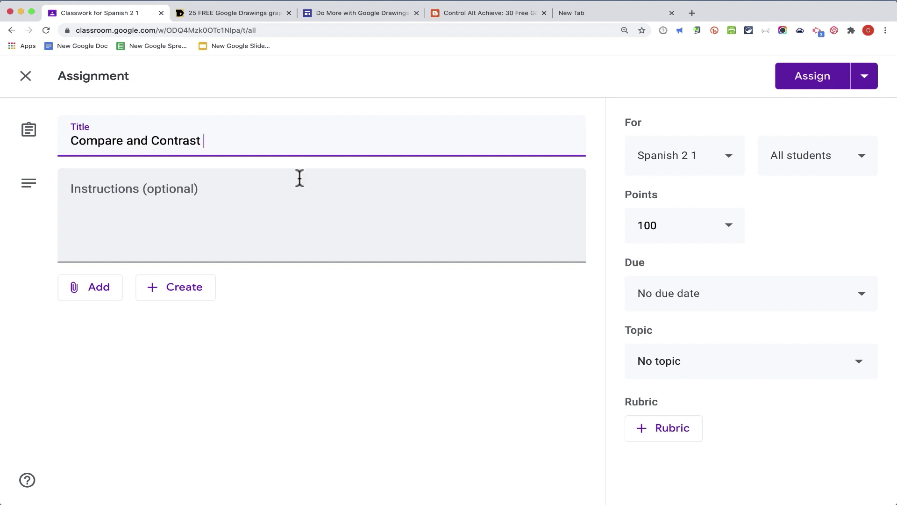
type(" Don Quijote and Sancho Panza")
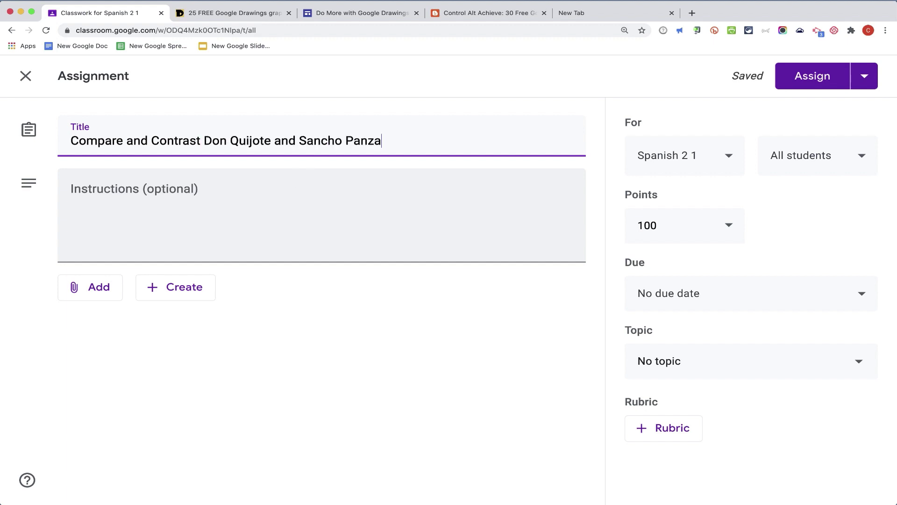
left_click(335, 190)
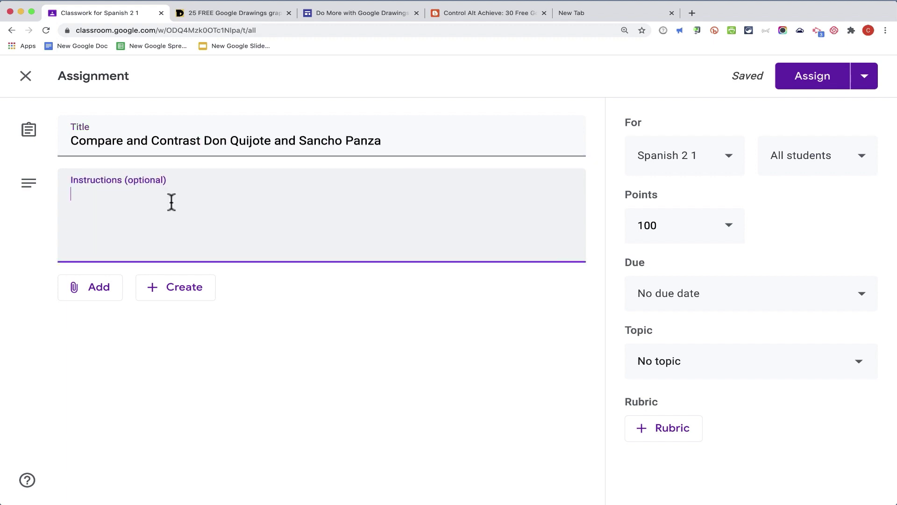
type("sfjakls dfl;k aslkdf kasf")
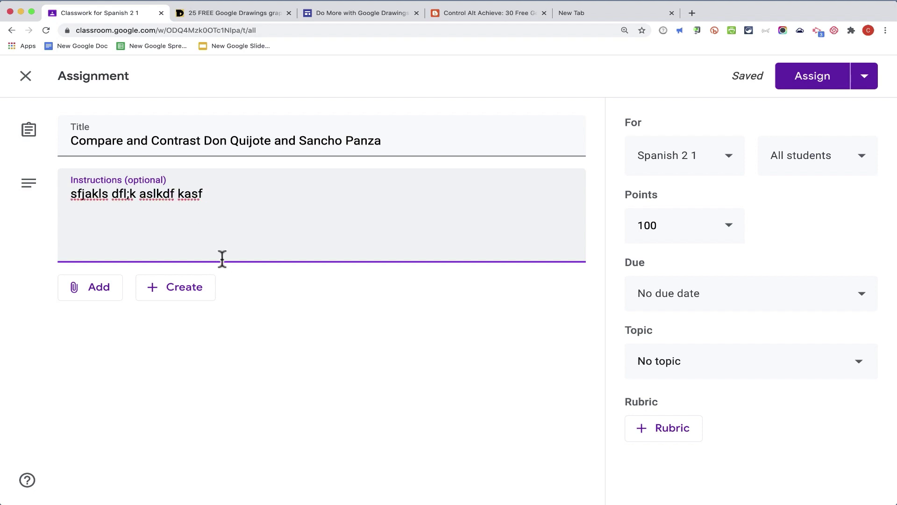
left_click(202, 290)
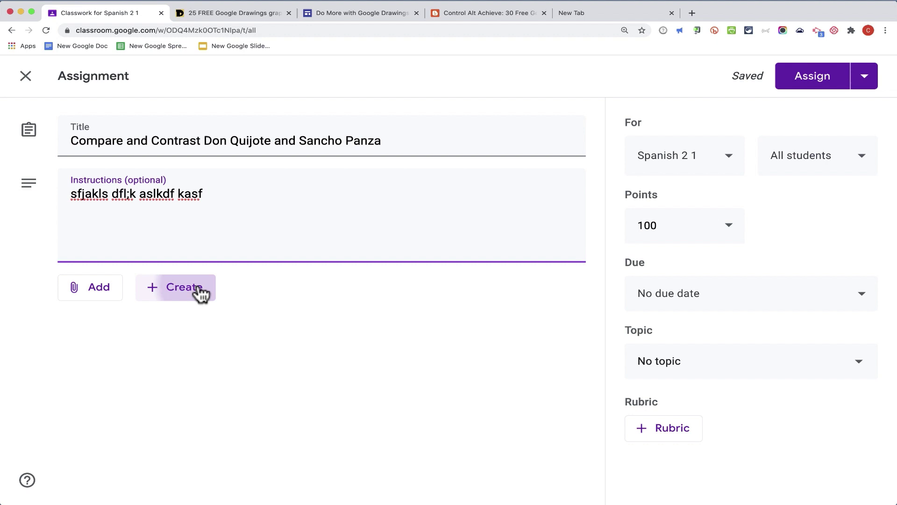
left_click(232, 389)
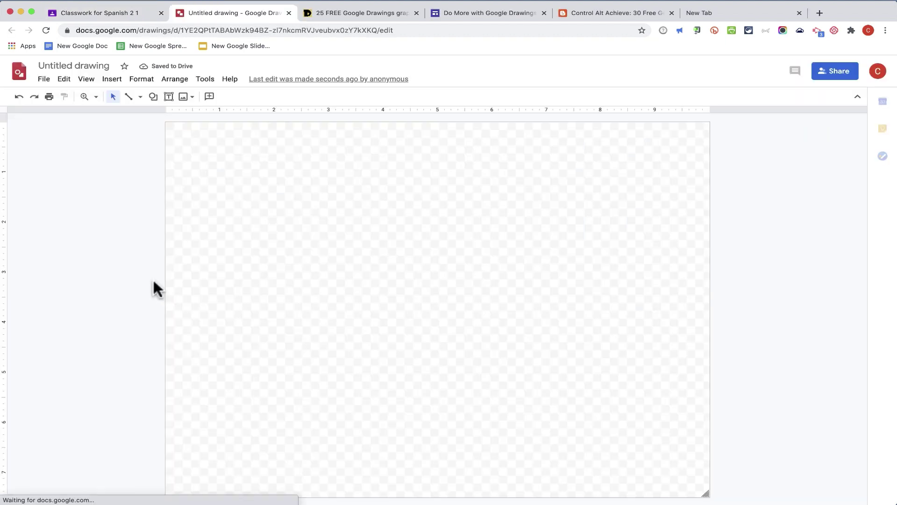
Step: Set the drawing canvas background to white
right_click(218, 187)
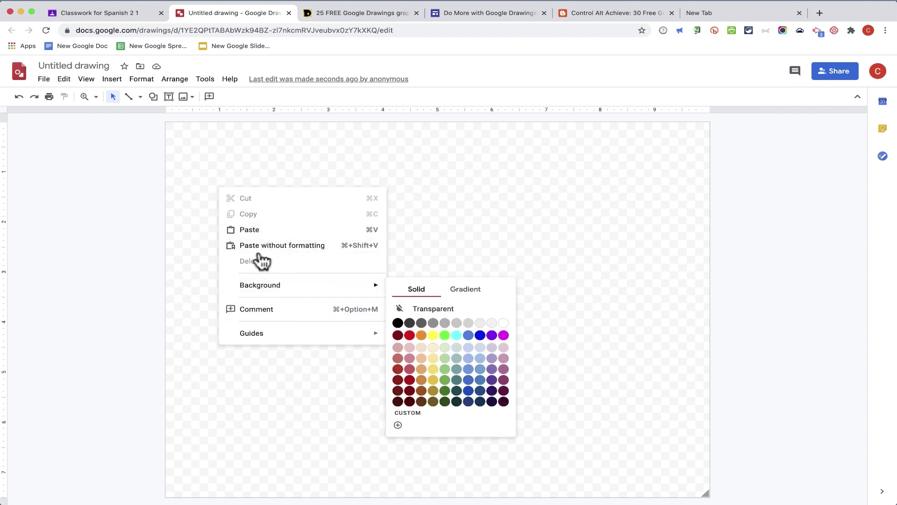
mouse_move(291, 287)
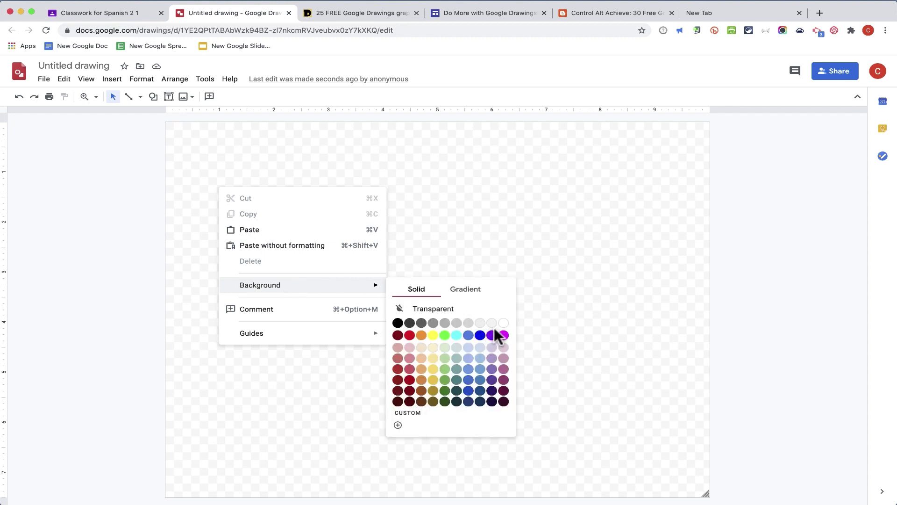
left_click(504, 324)
Step: Draw a large perfect circle with the oval shape tool
left_click(112, 79)
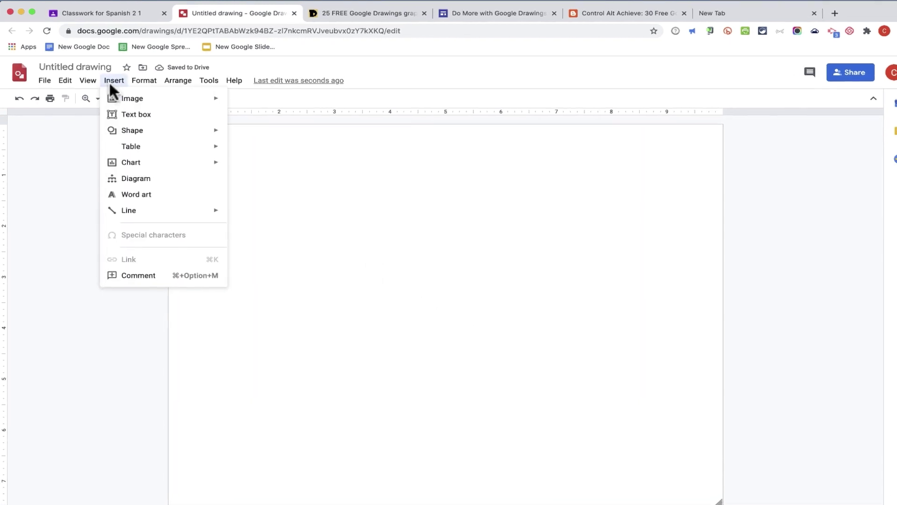
mouse_move(112, 103)
mouse_move(225, 151)
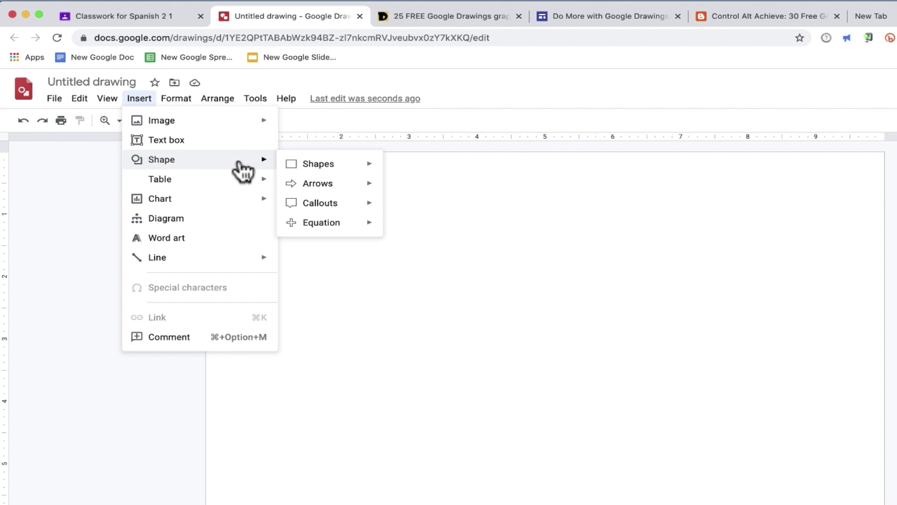
mouse_move(340, 166)
left_click(395, 191)
left_click_drag(265, 279, 604, 503)
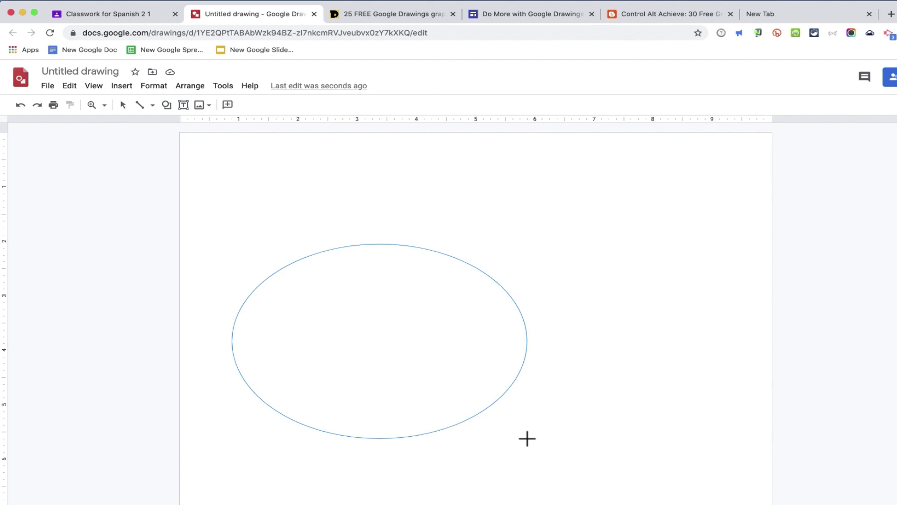
left_click_drag(527, 438, 507, 495)
key("shift")
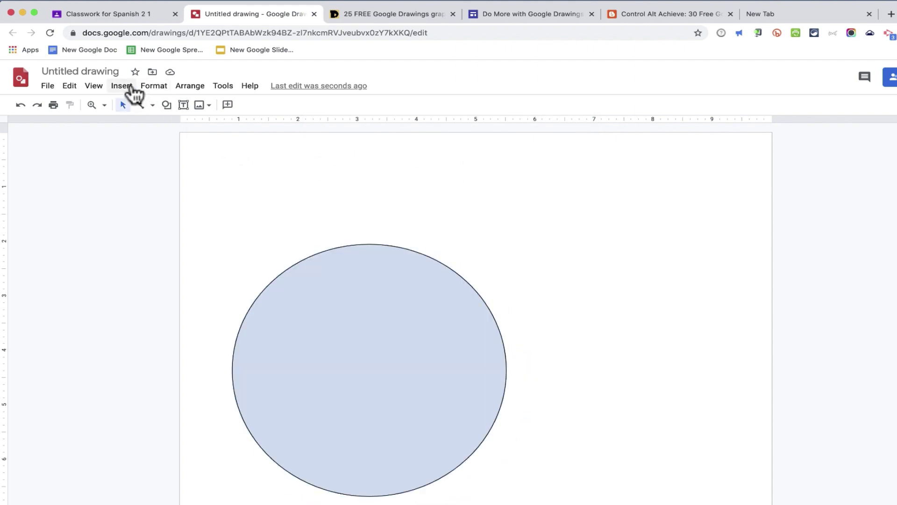
Step: Duplicate the circle, move the copy right to overlap, and make its fill transparent
left_click(122, 86)
left_click(377, 303)
left_click(370, 305)
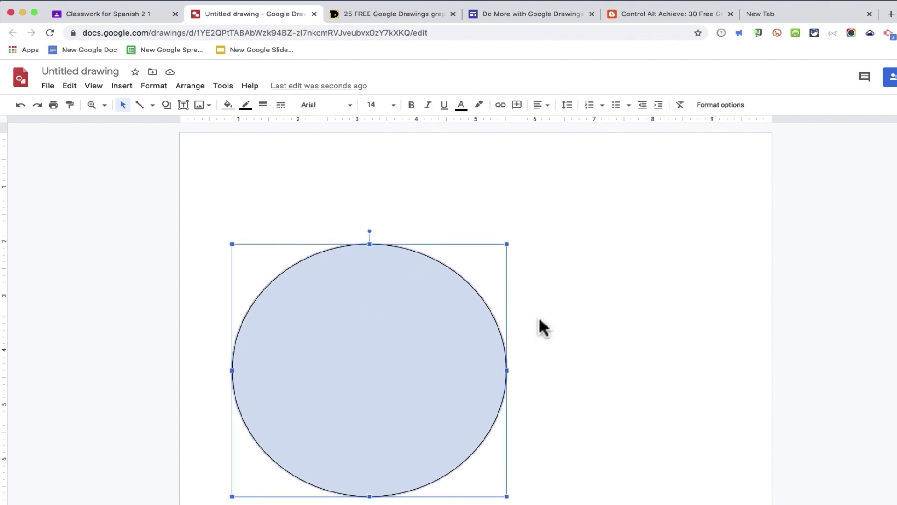
key("super+d")
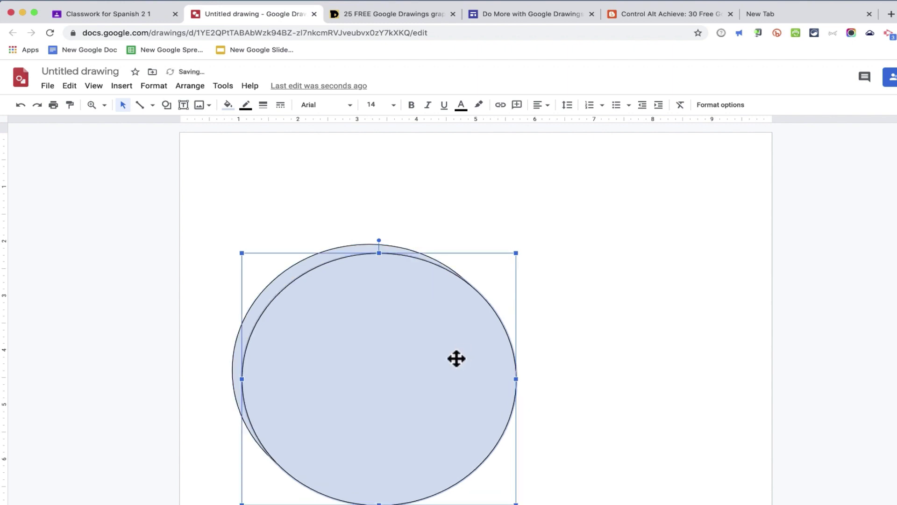
left_click_drag(456, 359, 565, 362)
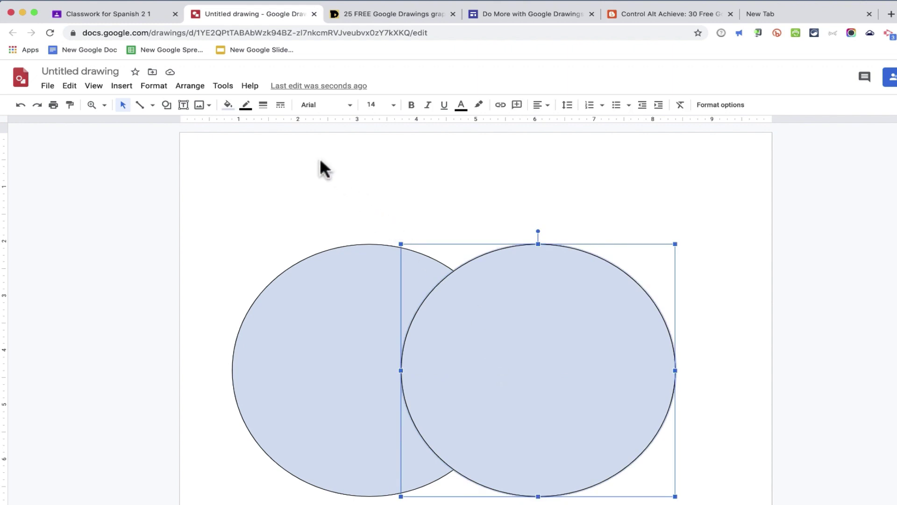
left_click(228, 105)
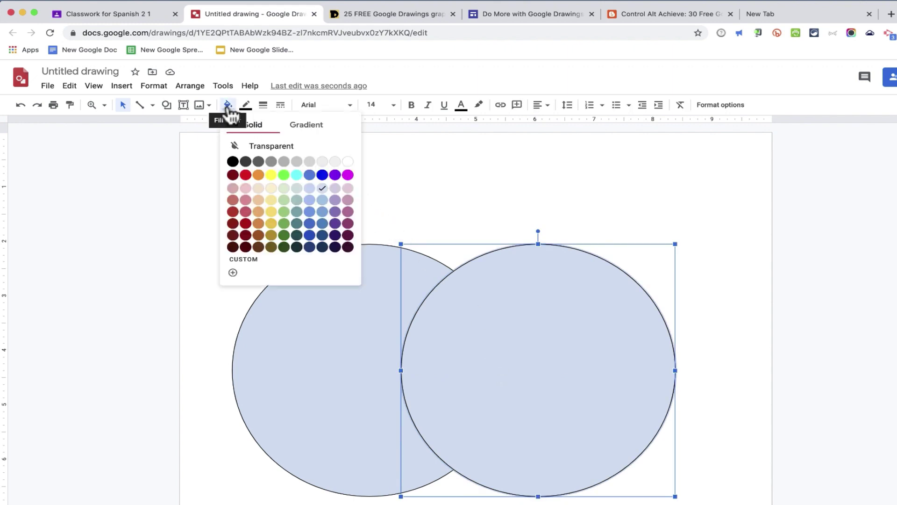
left_click(275, 146)
left_click(711, 363)
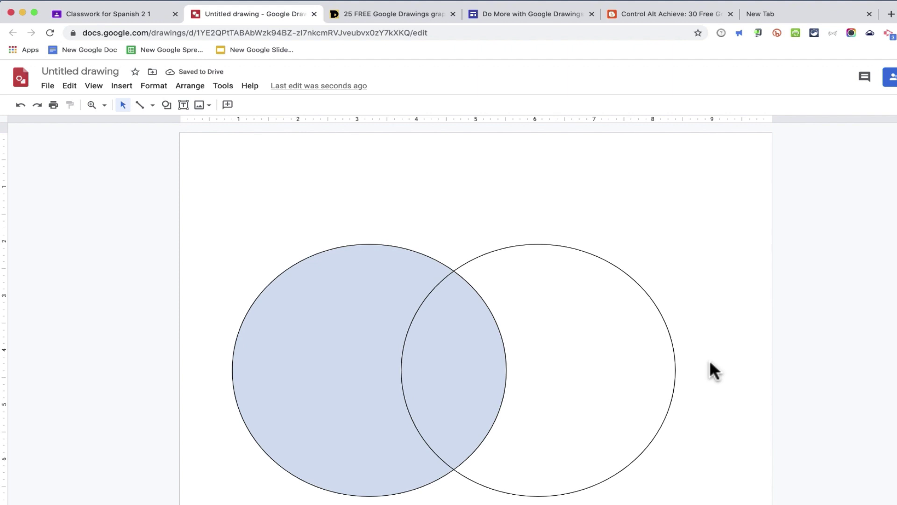
Step: Add centred labels 'Don Quijote' and 'Sancho Panza' above the left and right circles
left_click(123, 89)
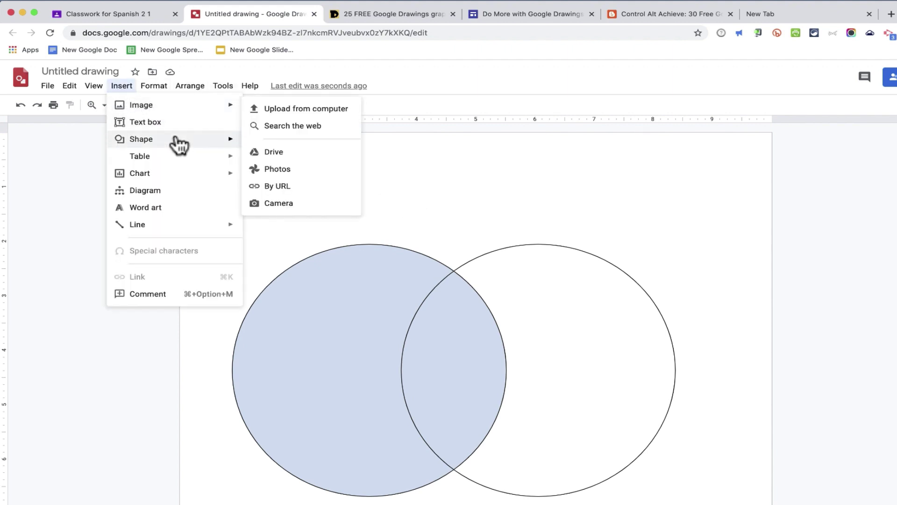
left_click(149, 122)
left_click_drag(316, 208, 416, 230)
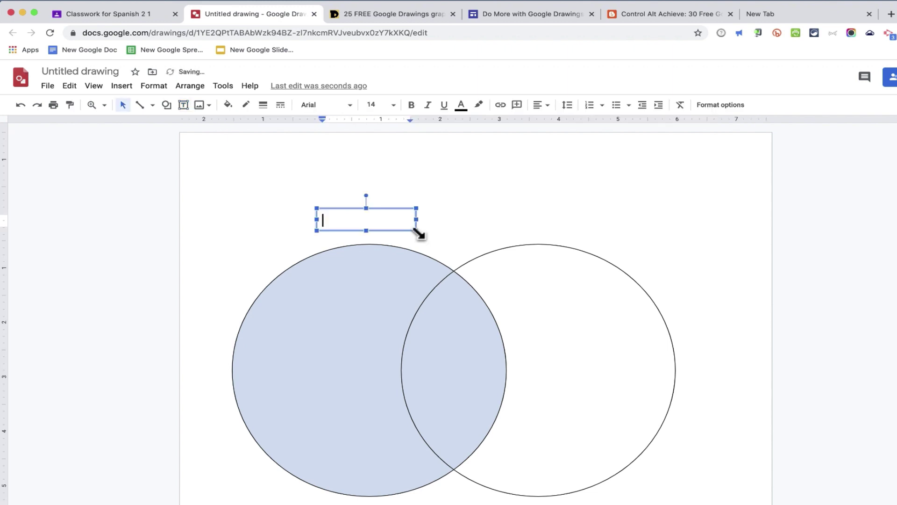
type("Don Quijote")
key("super+a")
left_click(541, 105)
left_click(562, 120)
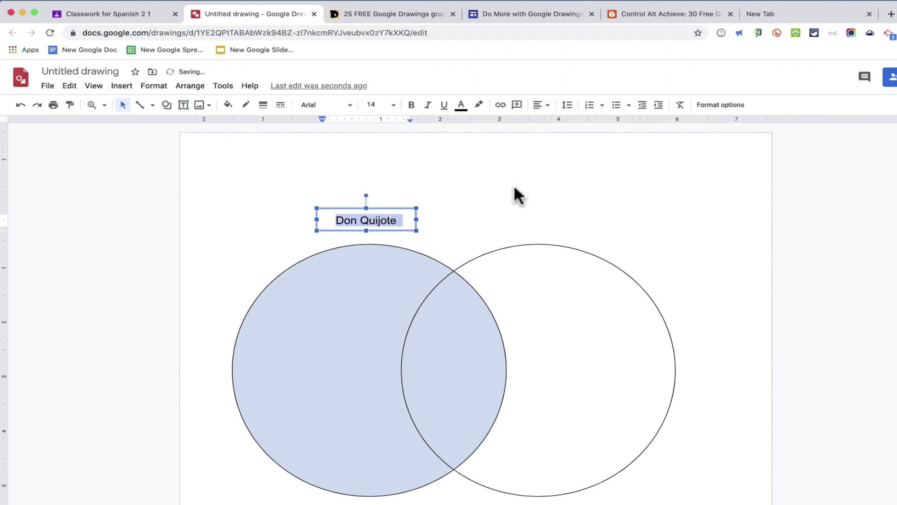
left_click(515, 194)
left_click(374, 224)
left_click(379, 229)
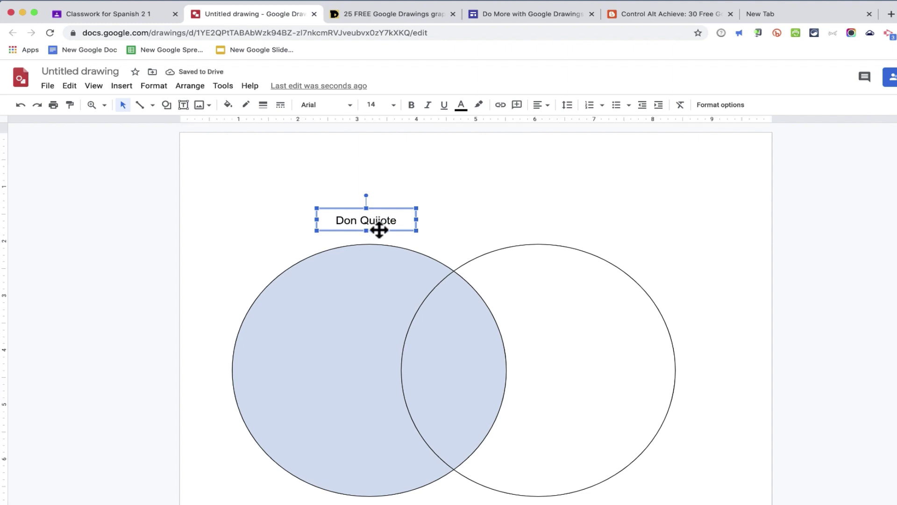
key("super+d")
left_click_drag(377, 225, 569, 234)
type("Sancho Panza")
Step: Rename the drawing to 'Venn Diagram - Don Quijote'
left_click(69, 68)
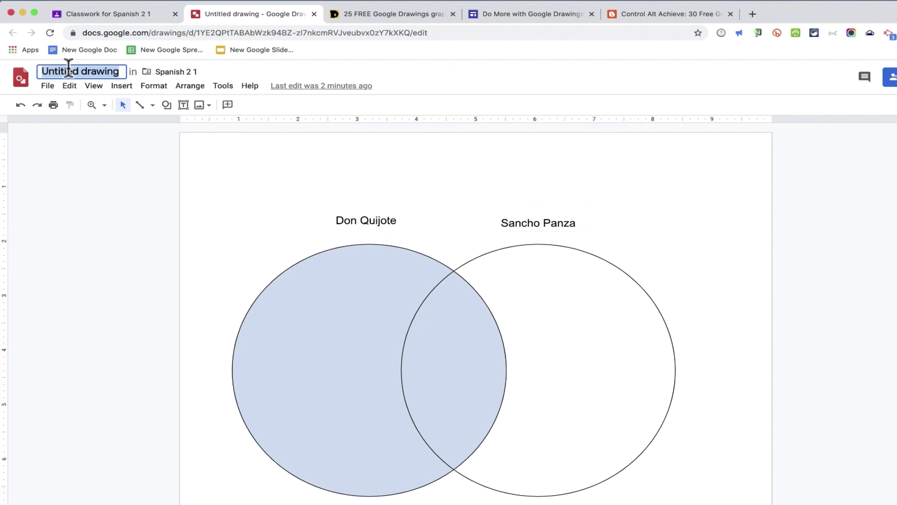
type("Venn Diagram - Don Quijote")
key("Return")
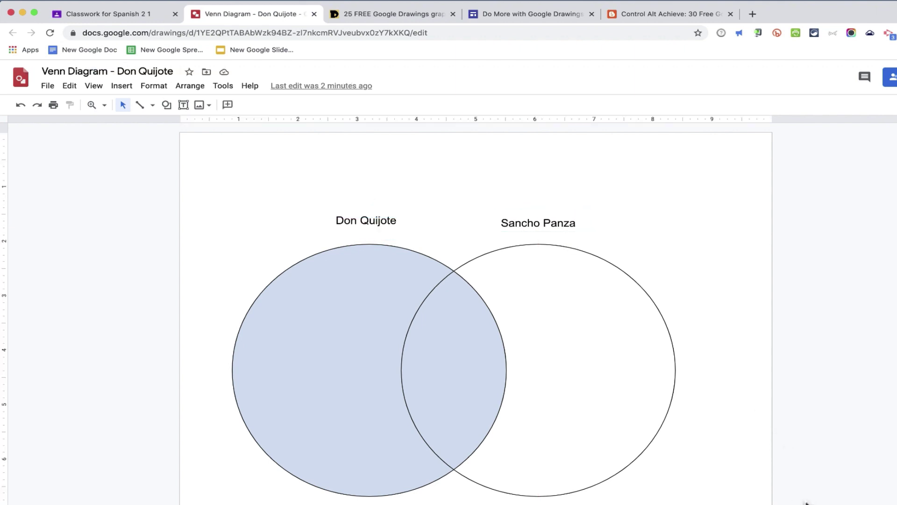
Step: Group the circles and labels together and shift the group slightly right
left_click_drag(806, 503, 139, 178)
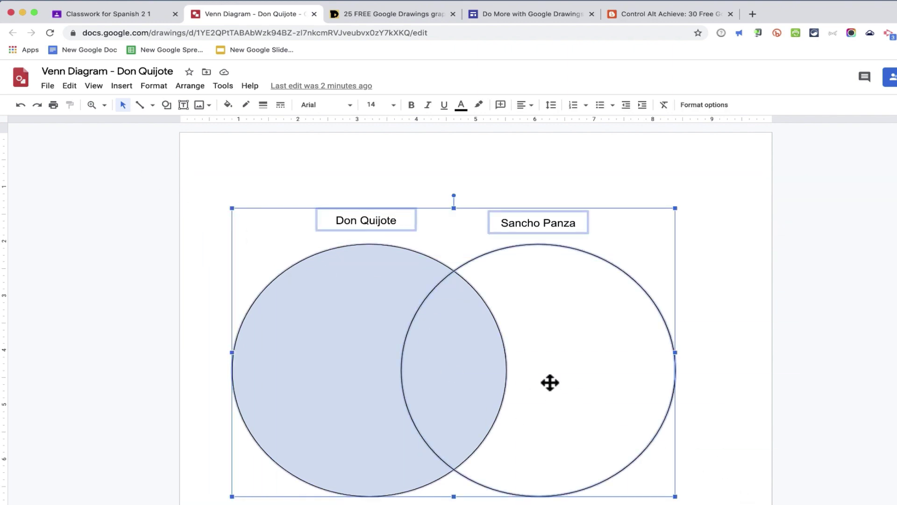
left_click(190, 86)
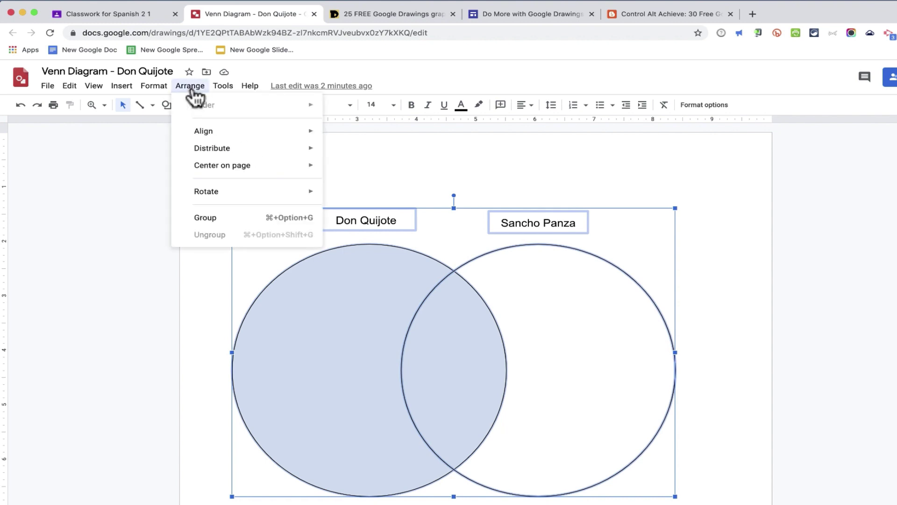
left_click(274, 216)
left_click(697, 337)
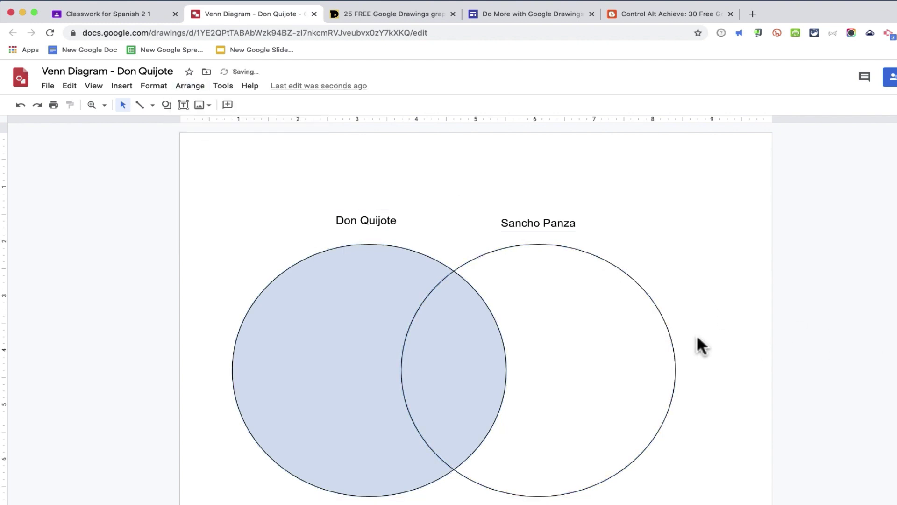
left_click_drag(383, 353, 443, 341)
Step: Add a 'From Spain' text box in the overlap of the two circles
left_click(123, 86)
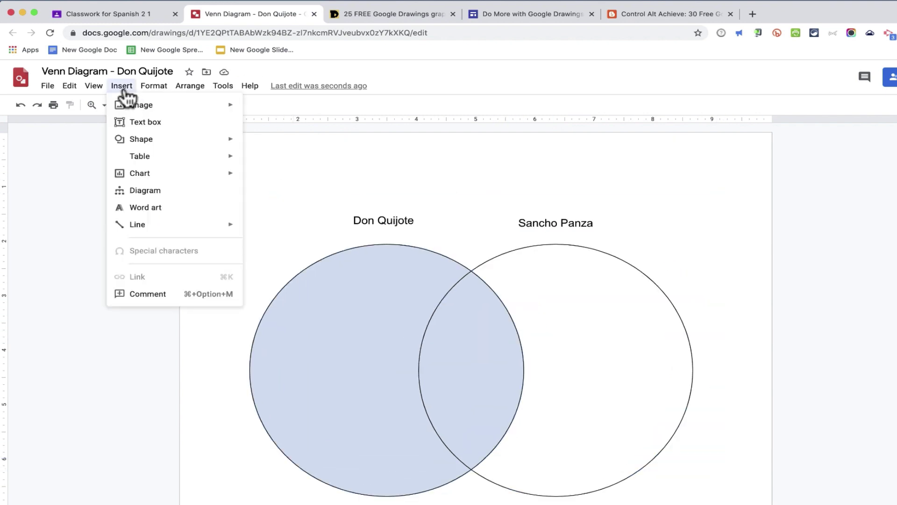
left_click(143, 123)
left_click_drag(366, 301, 466, 336)
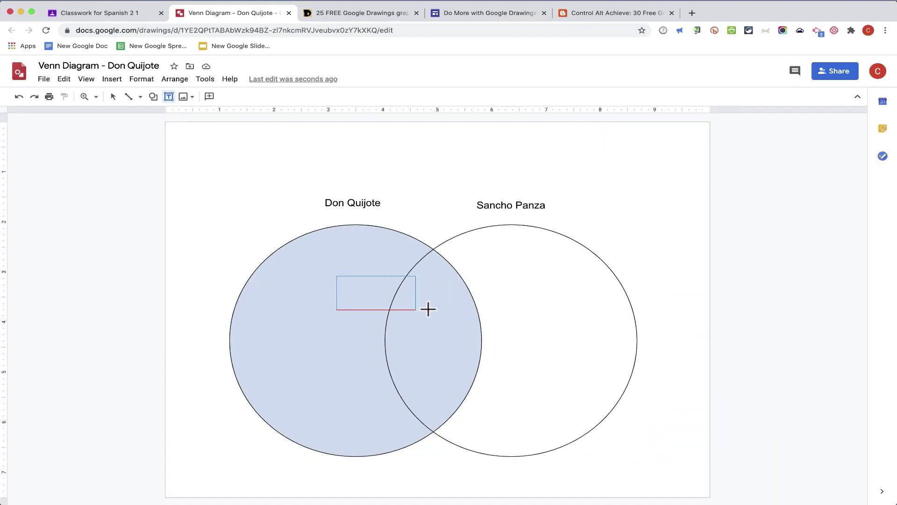
left_click_drag(428, 309, 473, 355)
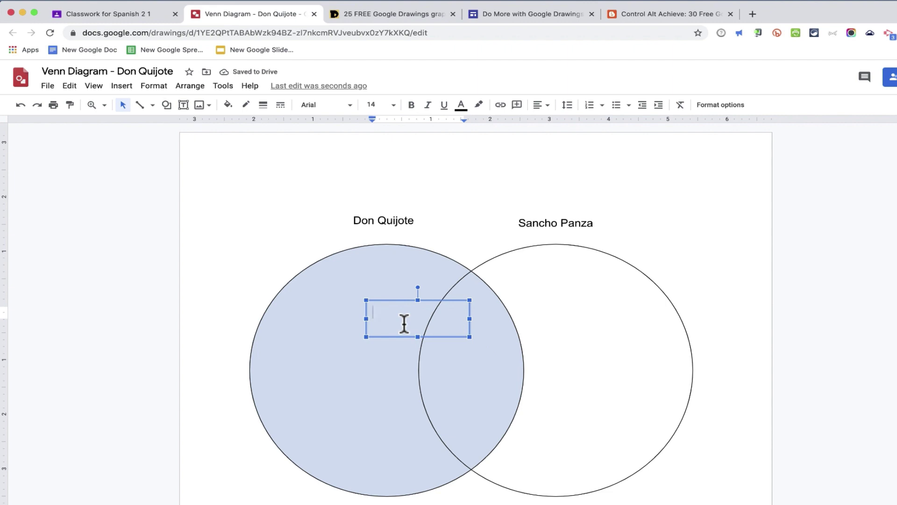
type("From Spain")
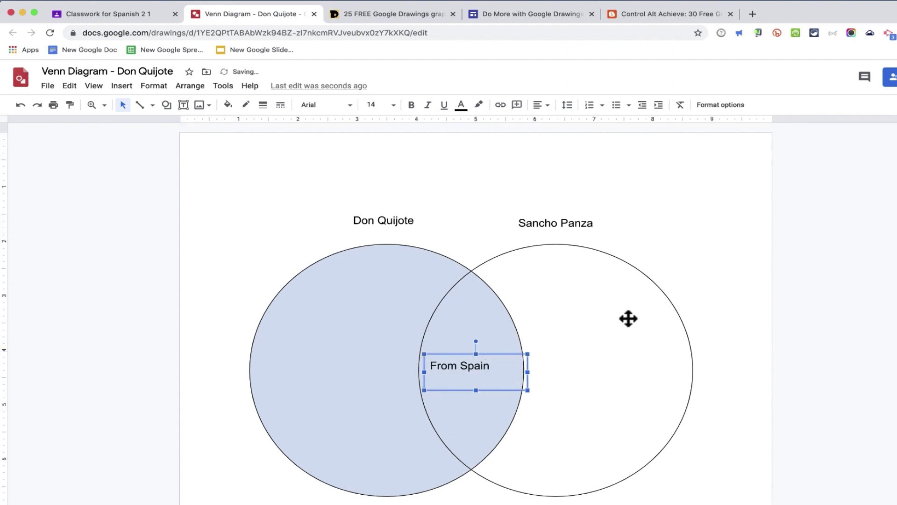
left_click(780, 320)
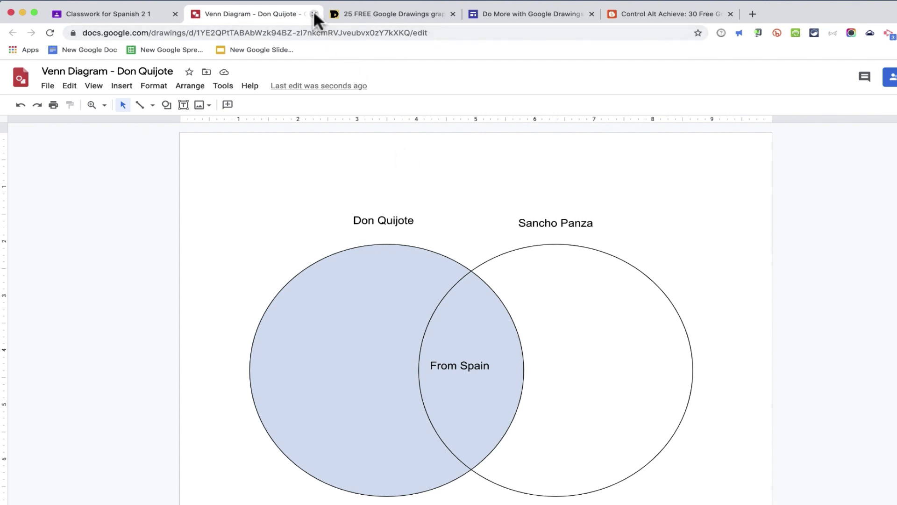
Step: Back in the Classroom assignment, set the drawing to 'Make a copy for each student'
left_click(313, 13)
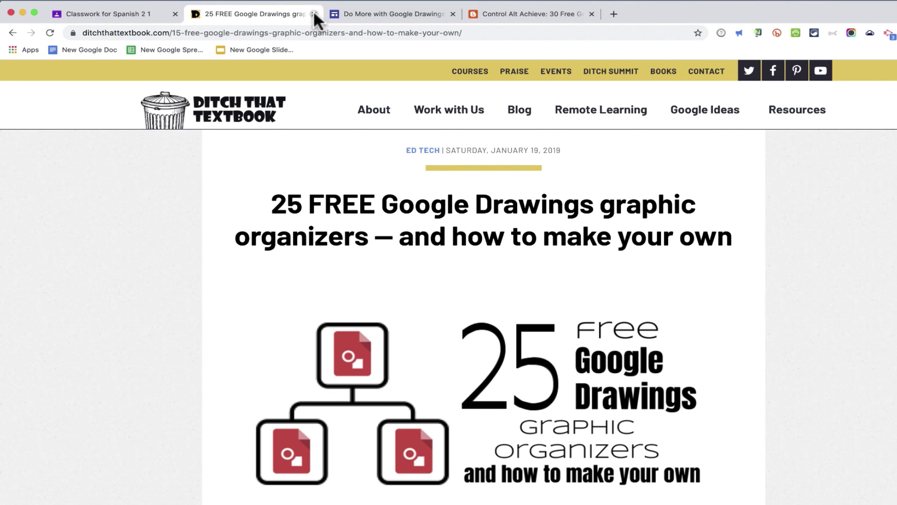
left_click(184, 13)
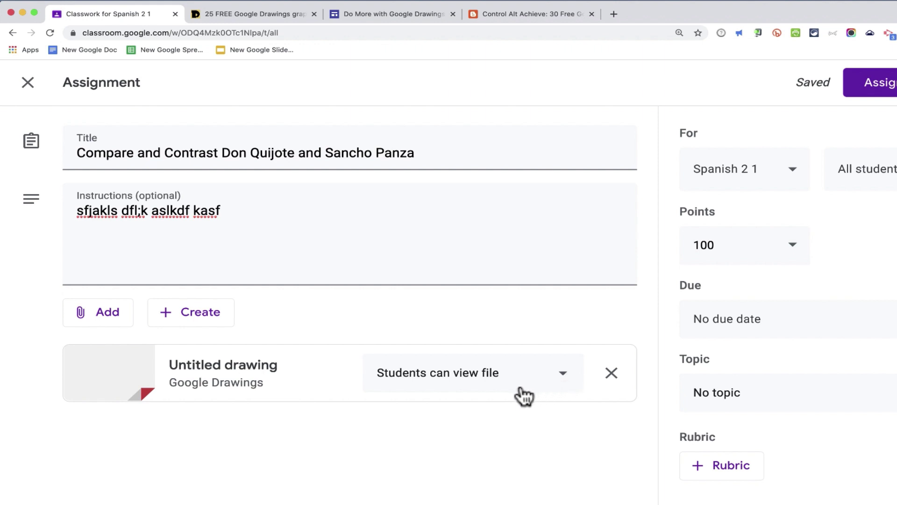
left_click(563, 383)
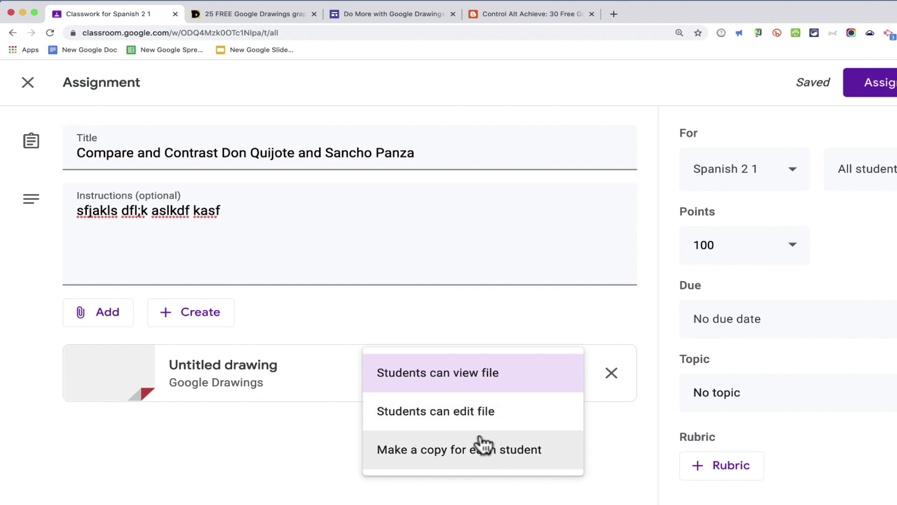
left_click(419, 461)
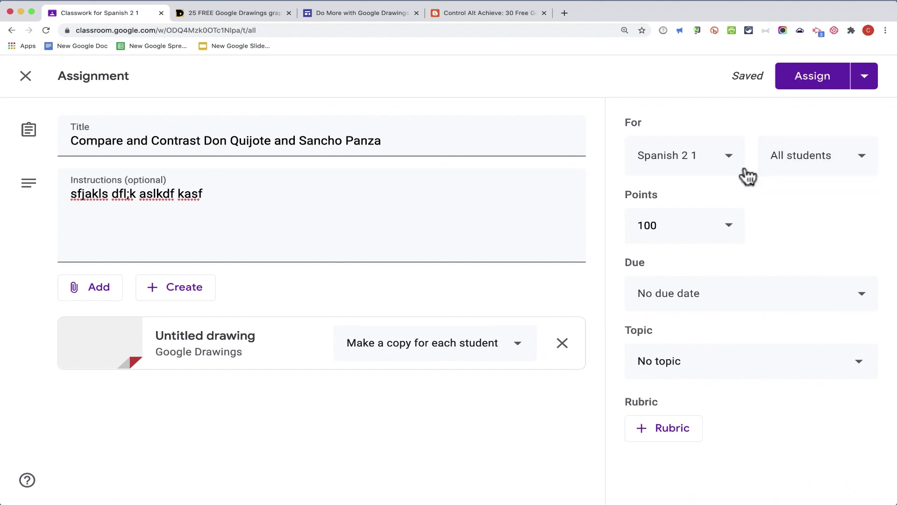
Step: Assign the assignment to the Spanish 2 1 class with No topic
left_click(723, 169)
left_click(725, 171)
left_click(839, 366)
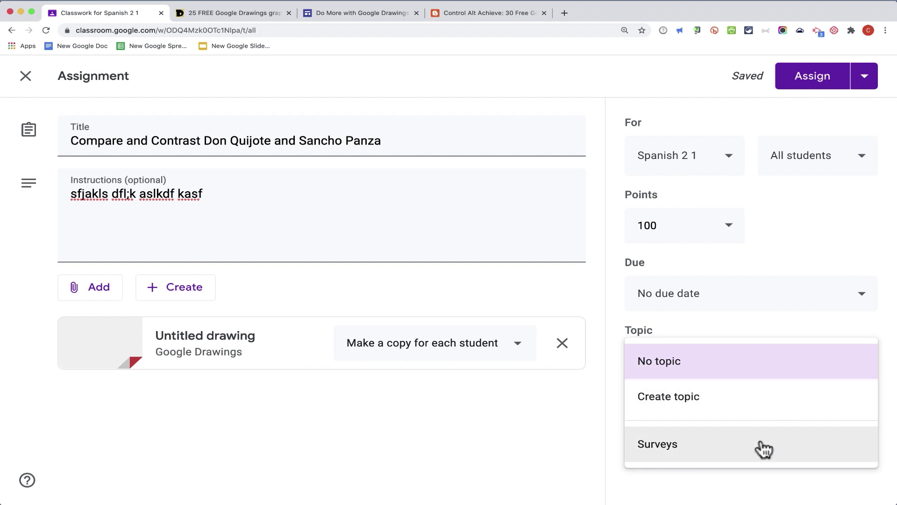
key("Escape")
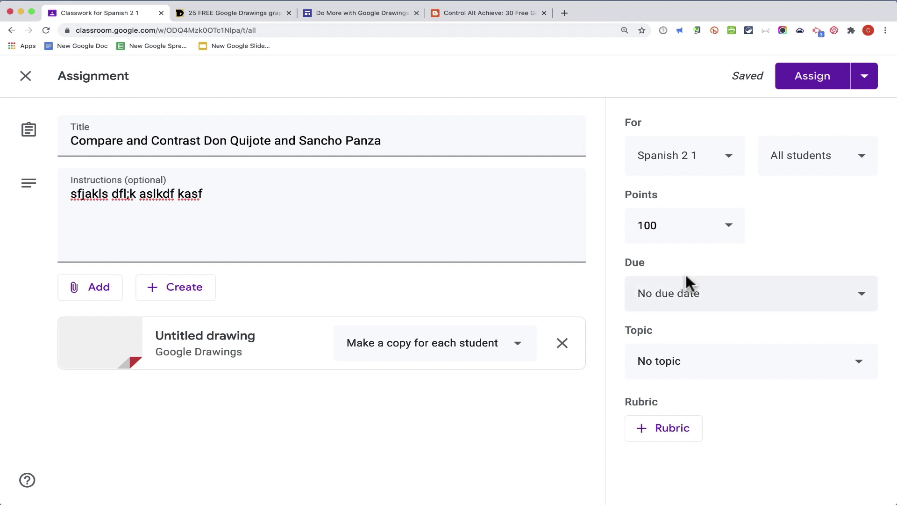
left_click(807, 79)
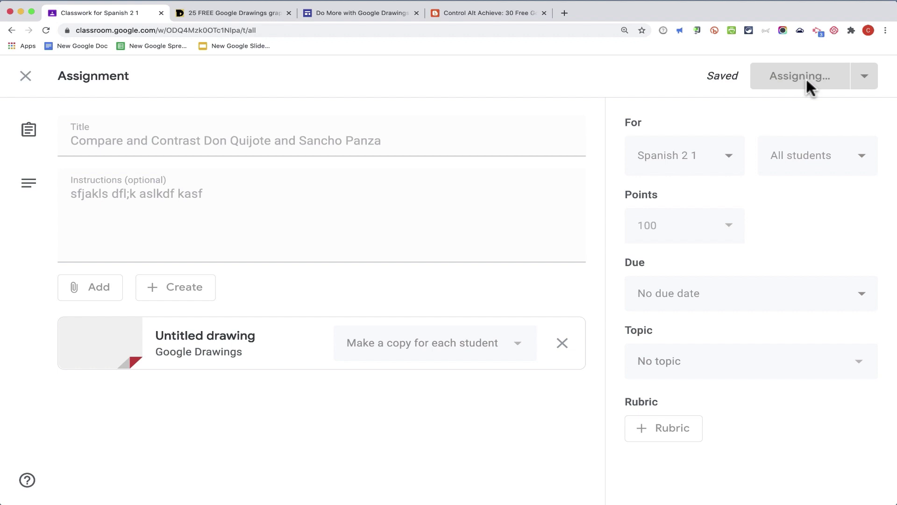
left_click(325, 135)
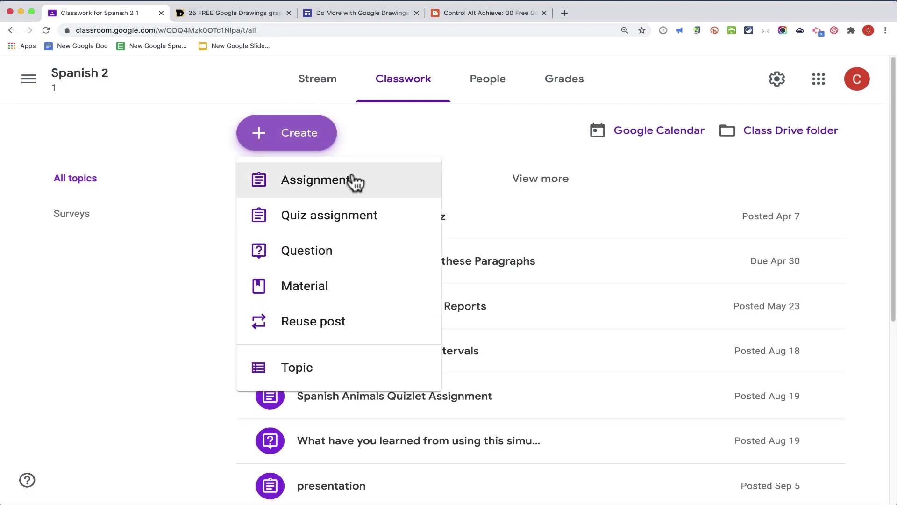
left_click(400, 115)
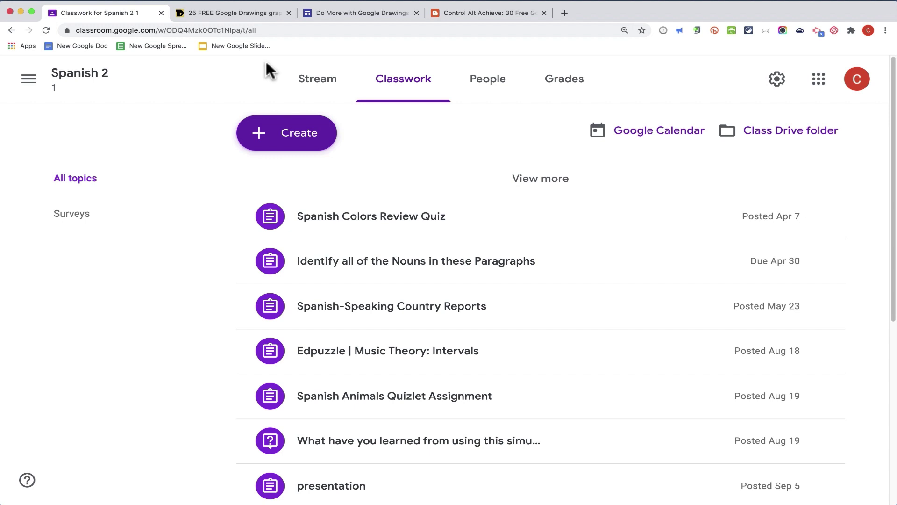
Step: Look through the open resource tabs, ending on the 25 FREE Google Drawings article
left_click(262, 12)
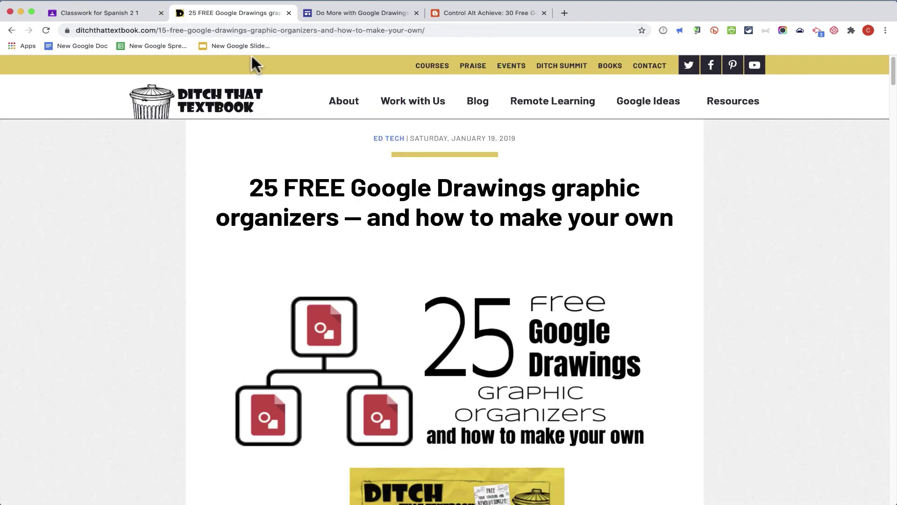
left_click(346, 12)
left_click(490, 10)
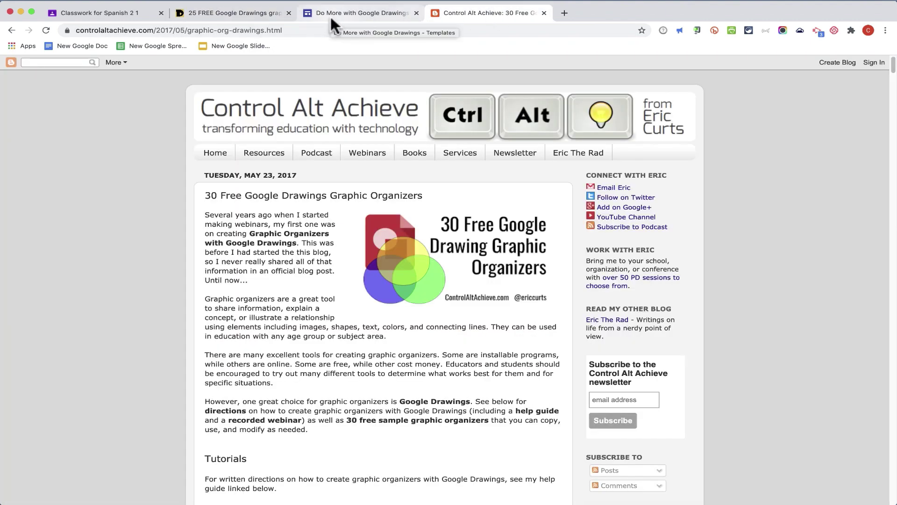
left_click(331, 13)
left_click(253, 15)
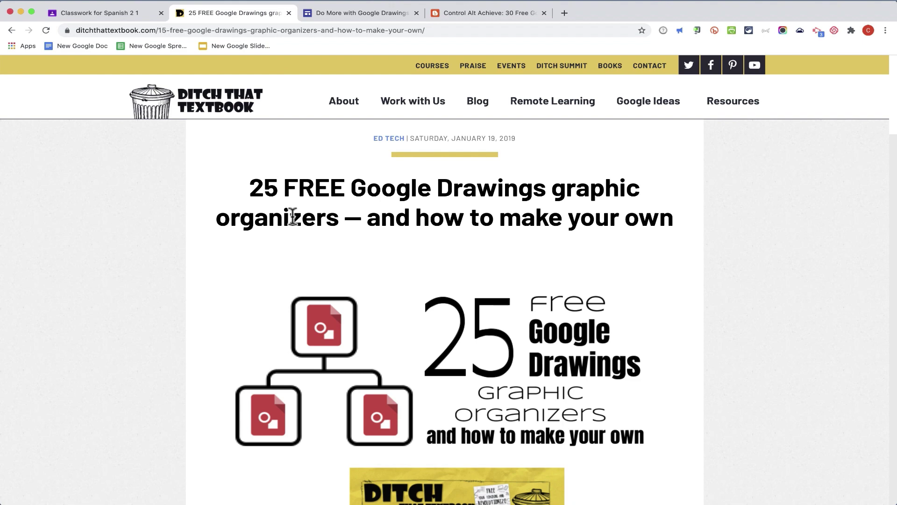
Step: Scroll down through the article's Google Drawings template cards
scroll(408, 271, "down", 3)
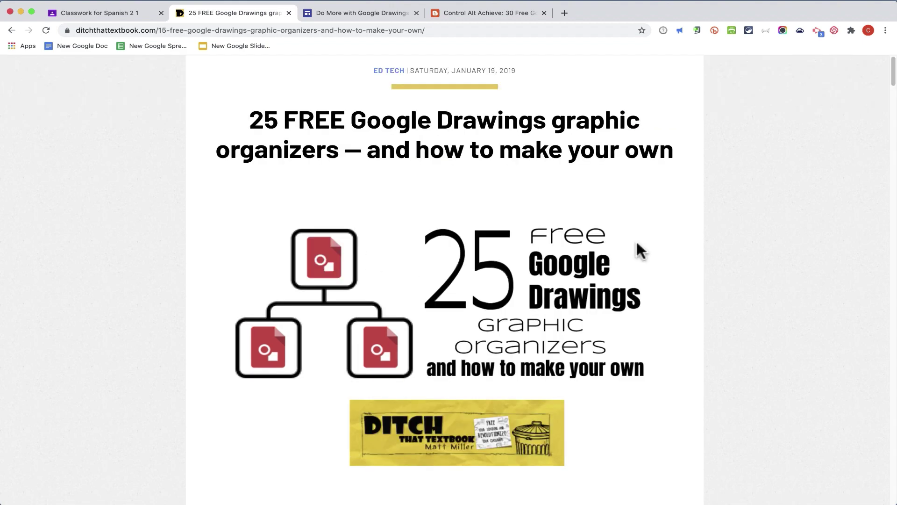
scroll(637, 244, "down", 5)
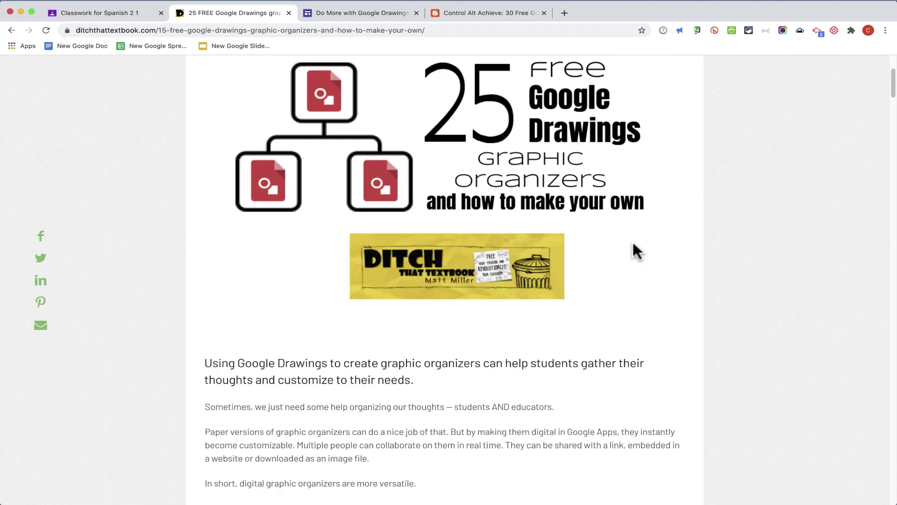
scroll(634, 243, "down", 15)
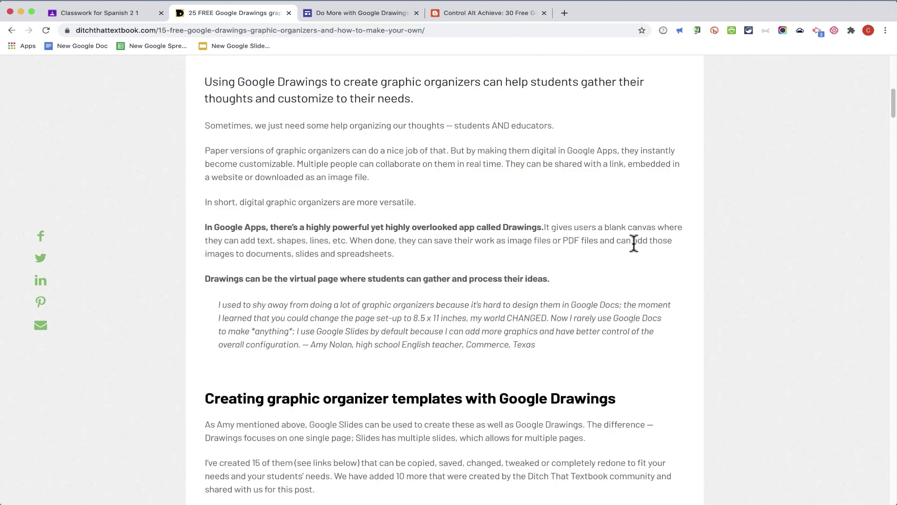
scroll(632, 240, "down", 5)
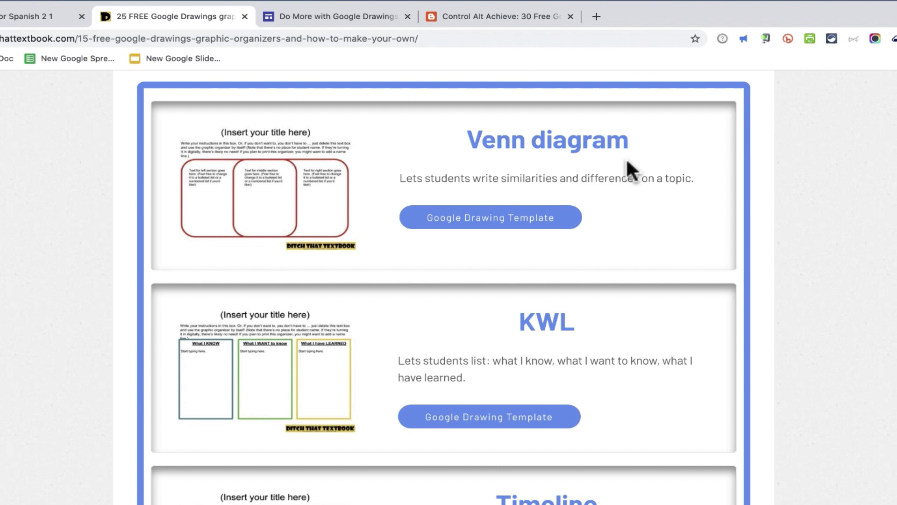
scroll(444, 287, "down", 7)
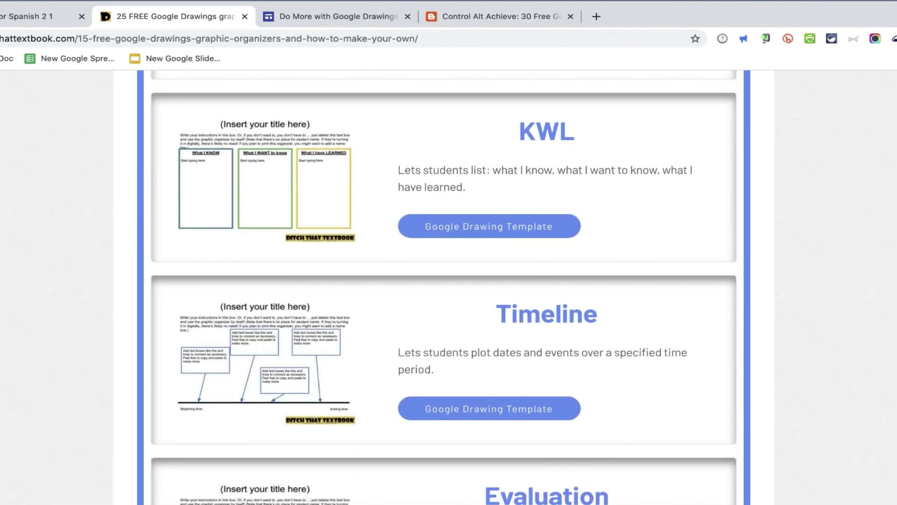
scroll(444, 288, "down", 5)
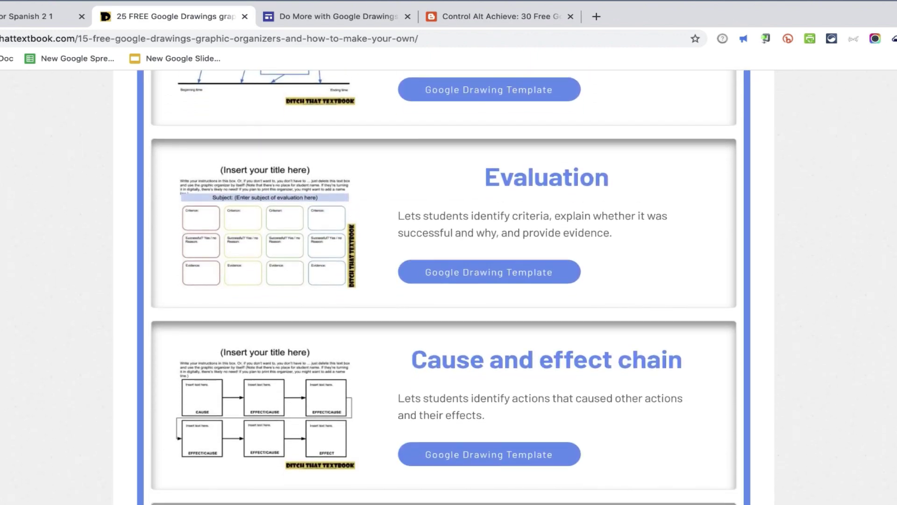
scroll(444, 288, "down", 8)
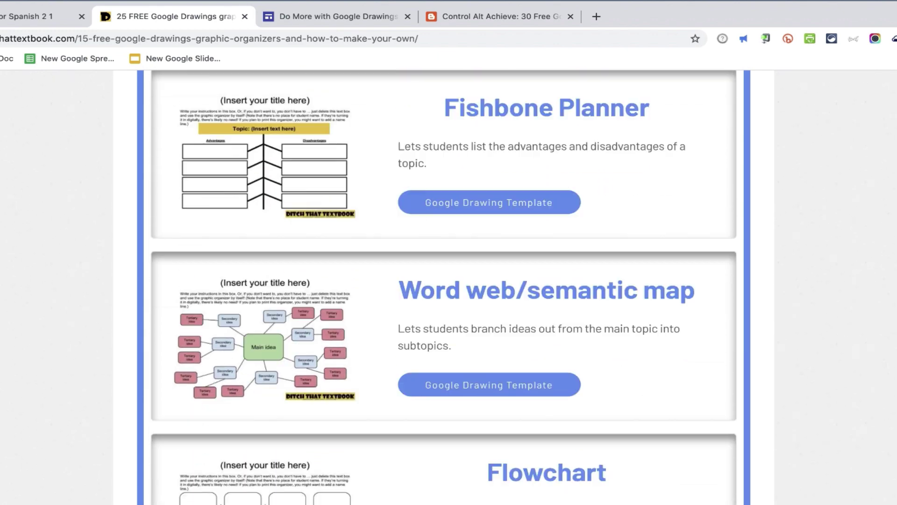
scroll(444, 287, "down", 14)
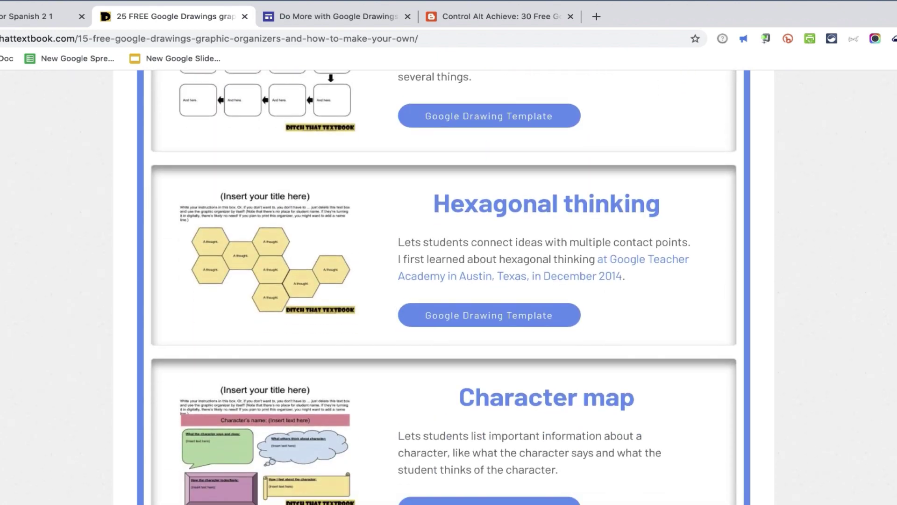
scroll(444, 287, "down", 8)
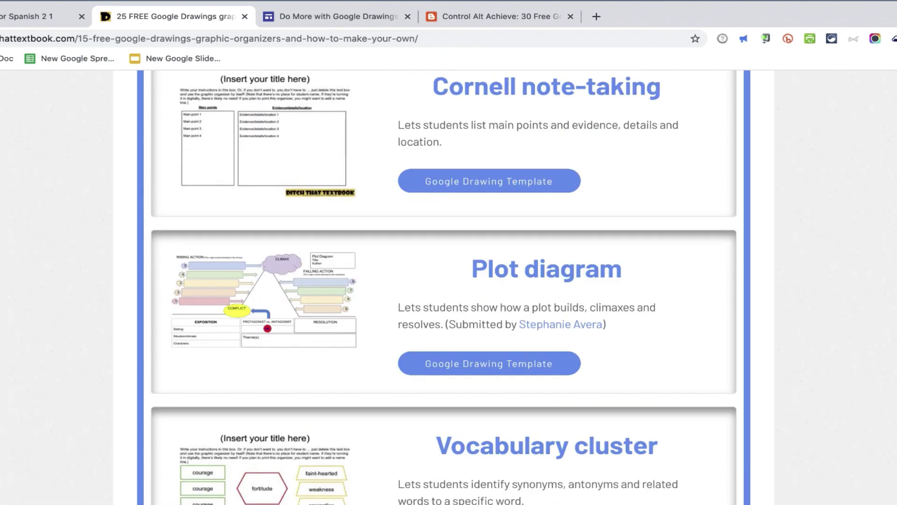
scroll(444, 288, "down", 8)
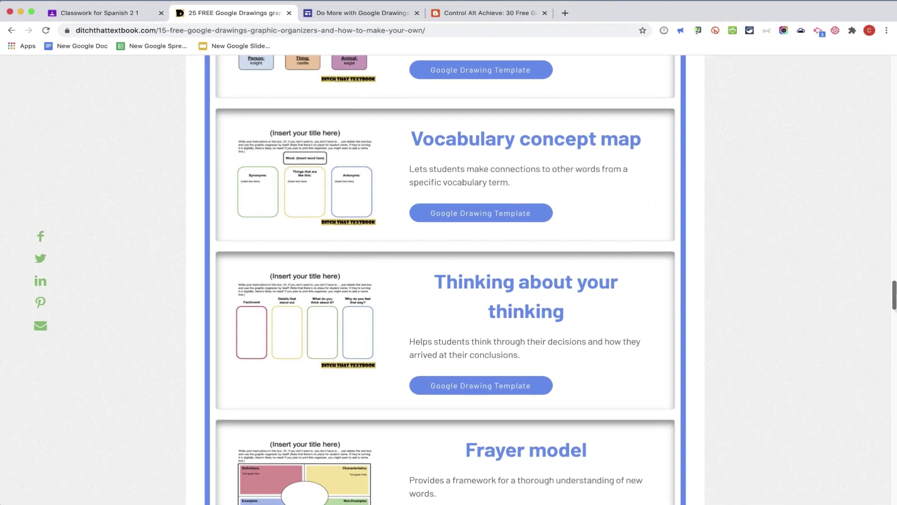
scroll(444, 280, "down", 3)
scroll(444, 281, "down", 10)
Step: Browse the Do More with Google Drawings templates gallery, then switch to the Control Alt Achieve post
left_click(329, 13)
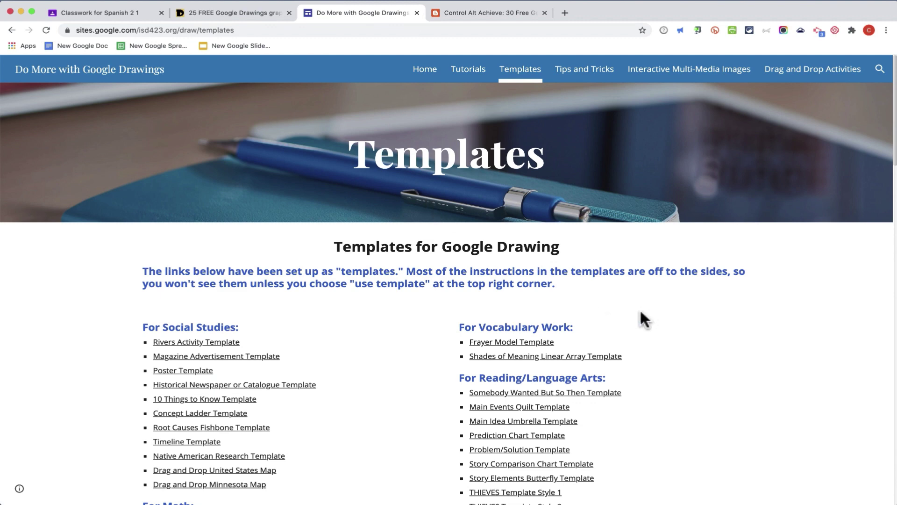
scroll(640, 321, "down", 2)
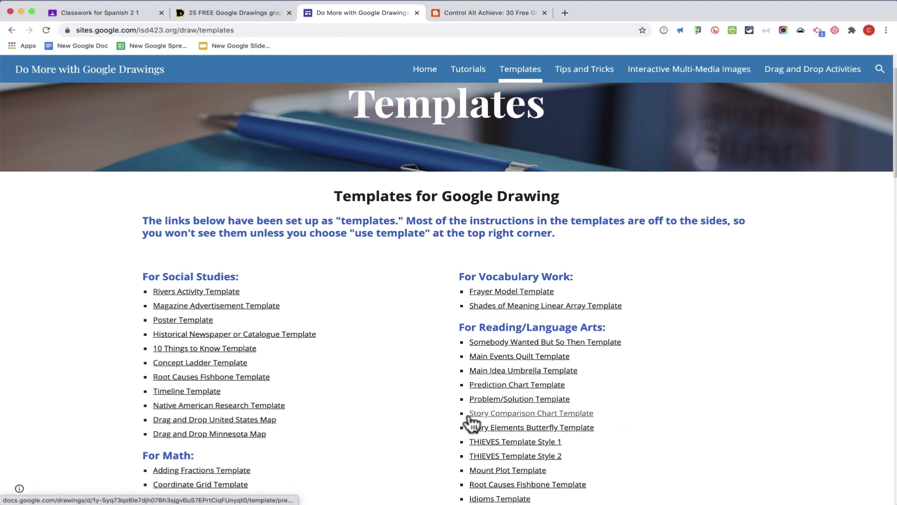
scroll(378, 426, "down", 3)
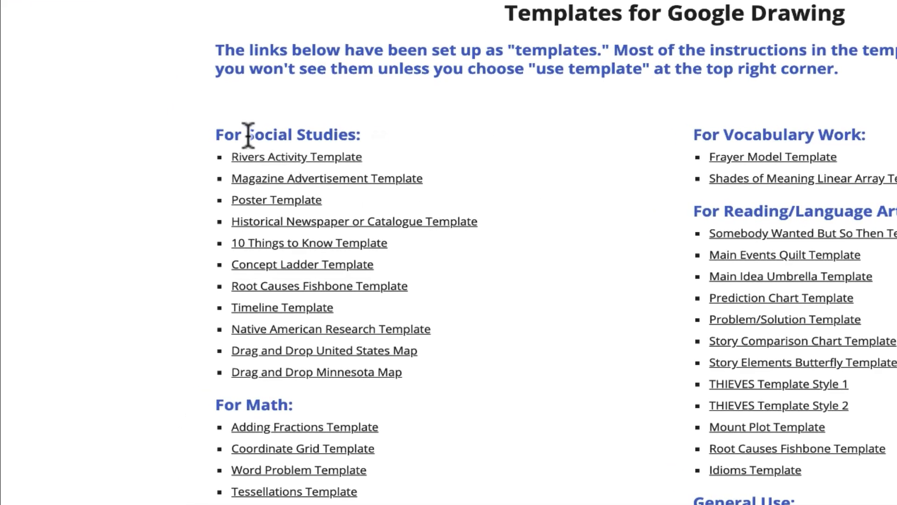
left_click(280, 179)
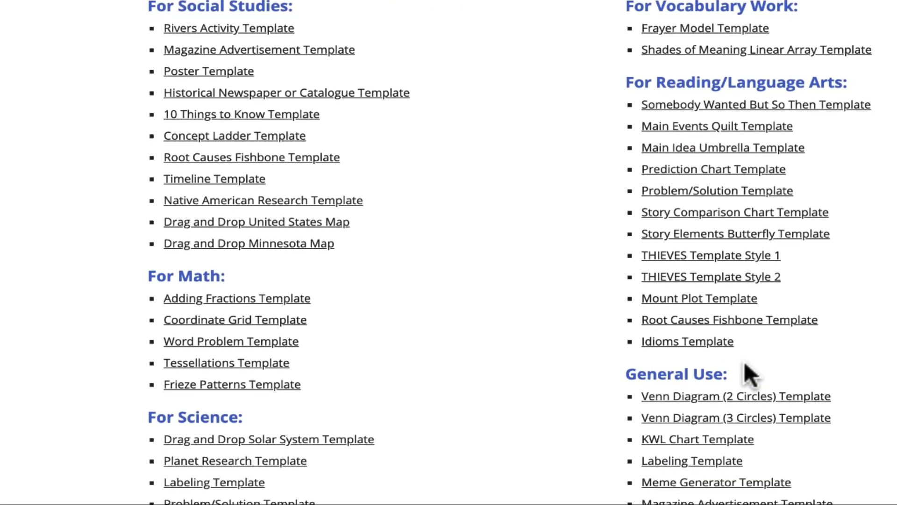
scroll(750, 374, "down", 10)
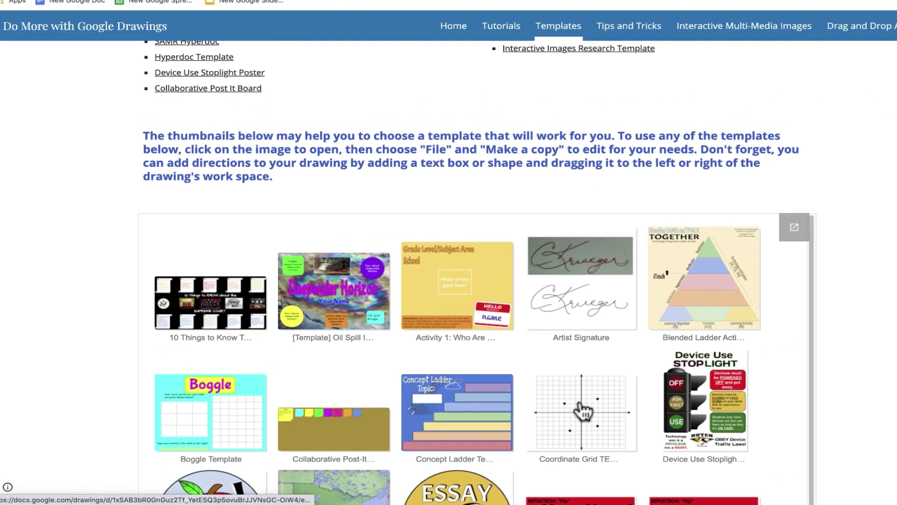
scroll(584, 412, "down", 5)
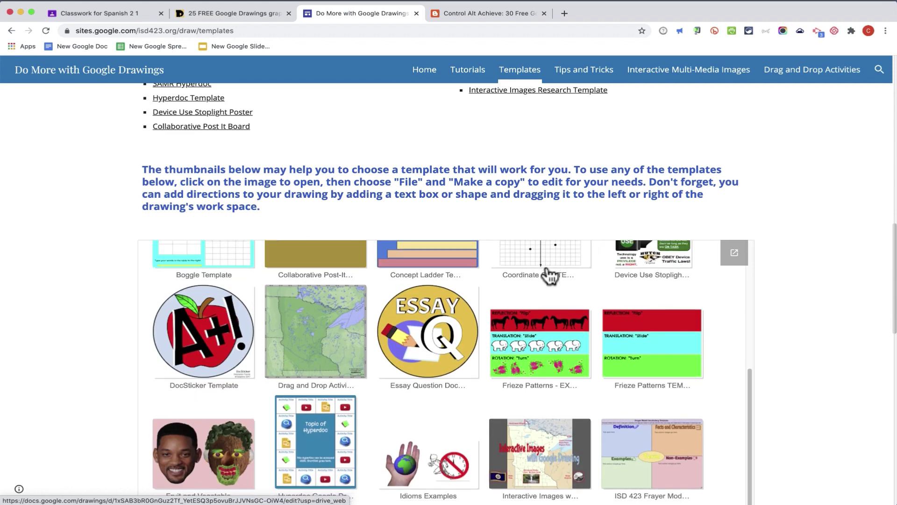
scroll(546, 277, "down", 5)
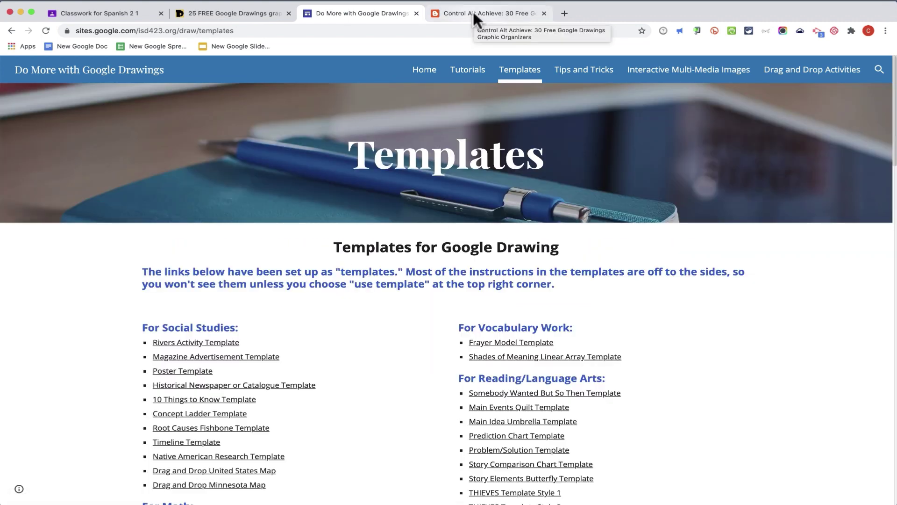
left_click(472, 13)
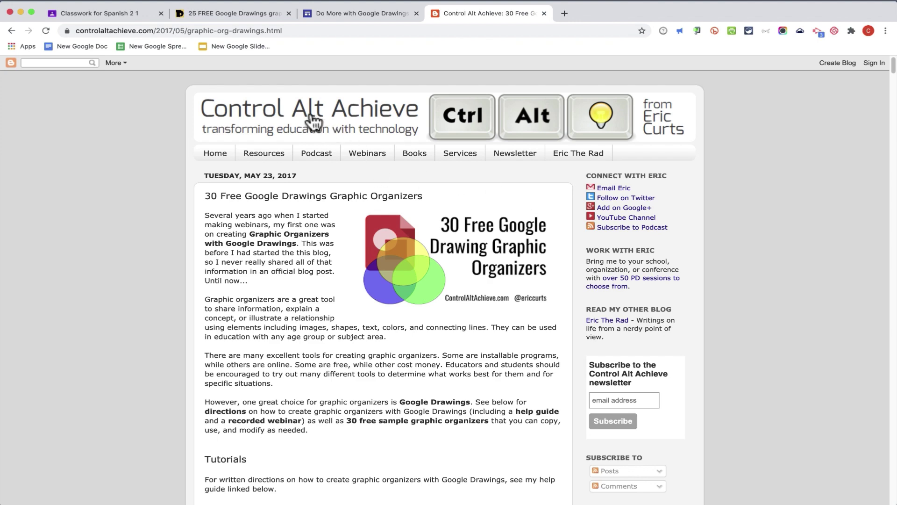
scroll(464, 200, "down", 20)
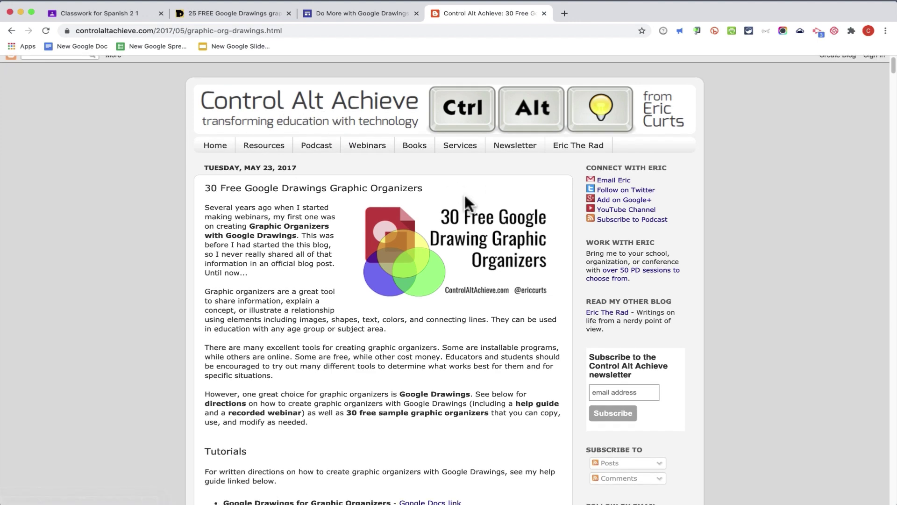
scroll(465, 206, "down", 20)
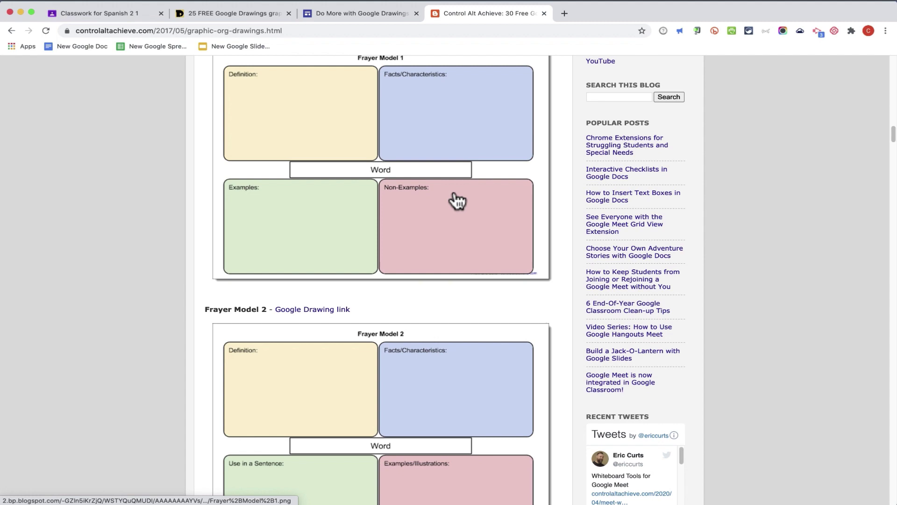
scroll(457, 202, "down", 10)
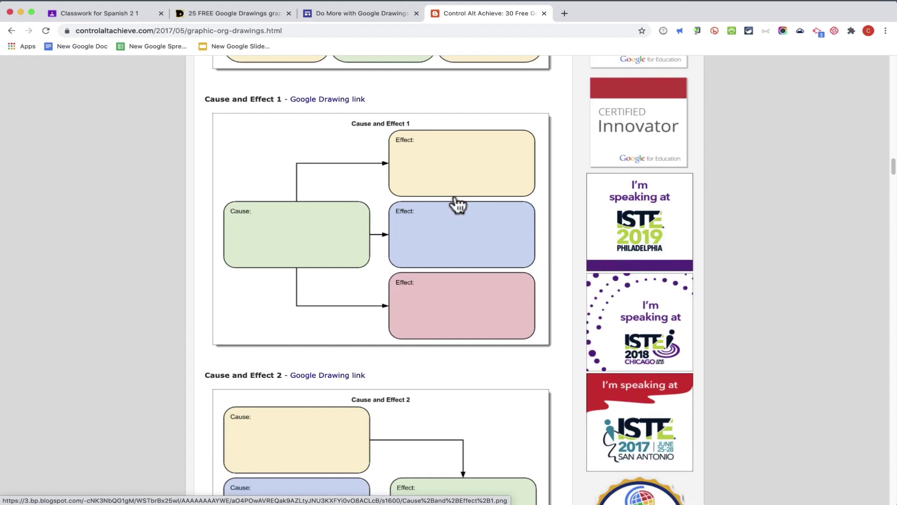
scroll(457, 208, "down", 10)
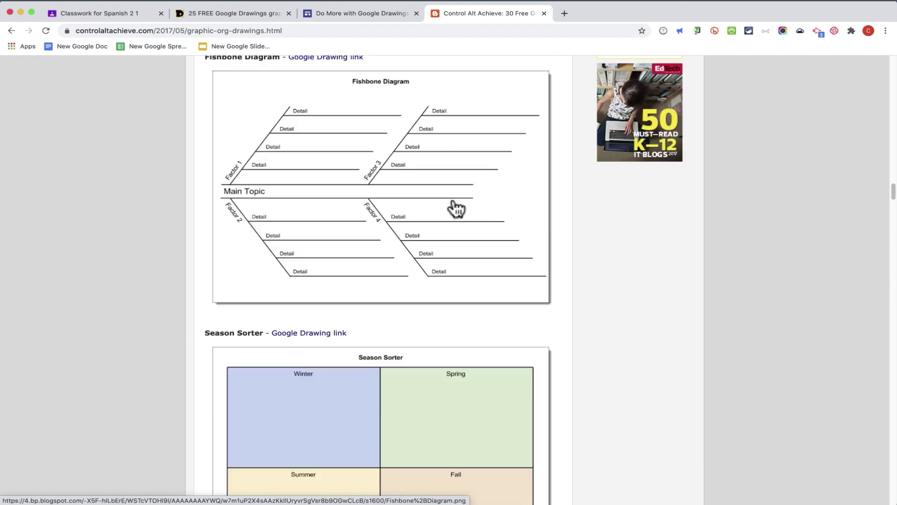
scroll(452, 209, "down", 7)
scroll(451, 208, "up", 20)
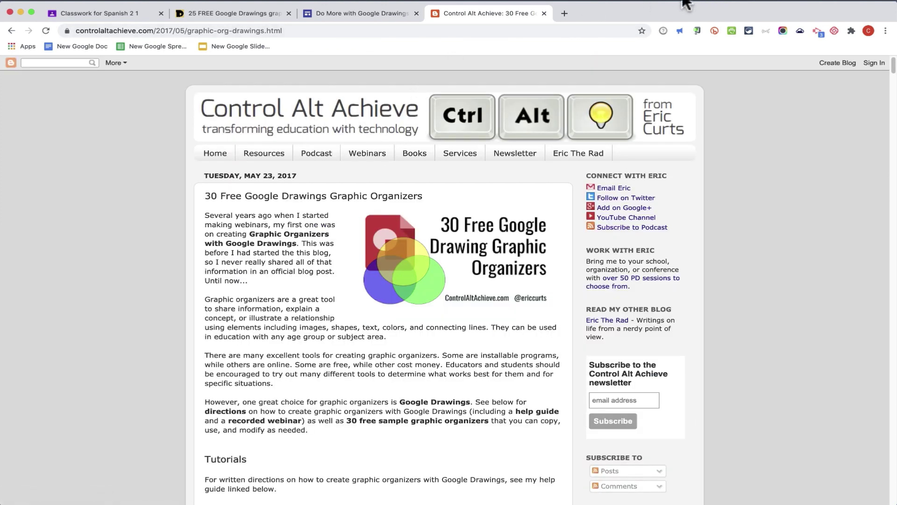
Step: Load the shared Templates* Drive folder from its pasted URL in a new tab
left_click(564, 13)
key("Return")
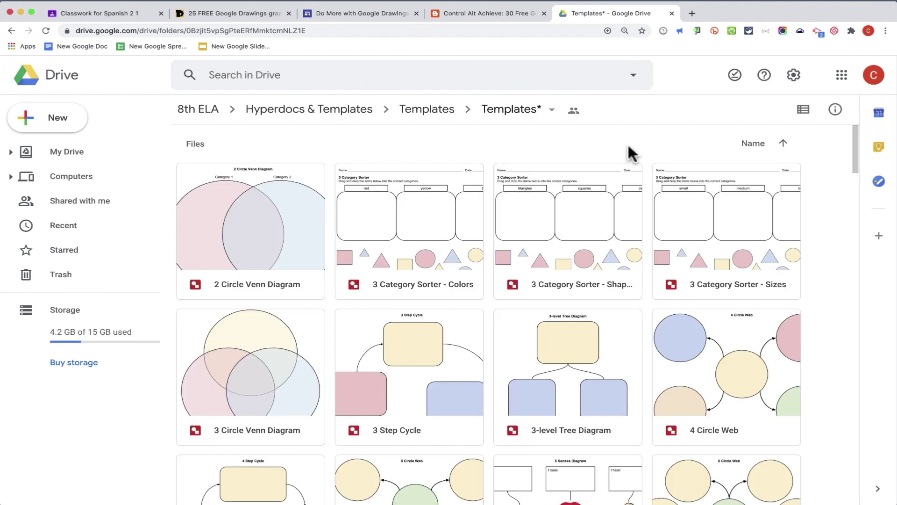
scroll(596, 239, "down", 1)
scroll(598, 244, "down", 6)
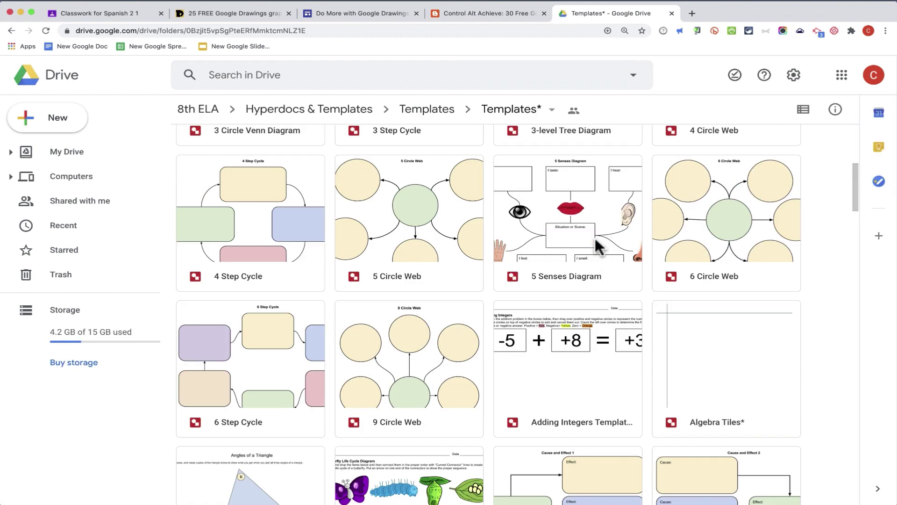
scroll(595, 238, "up", 7)
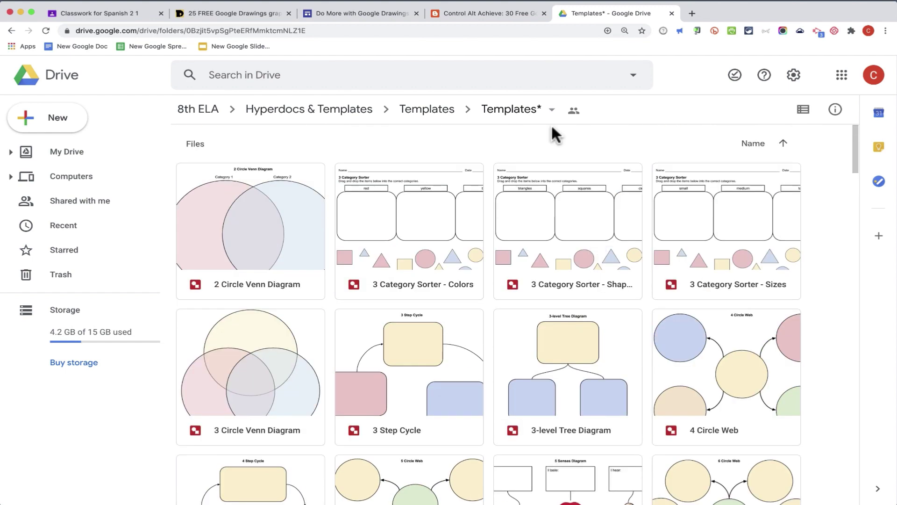
Step: Add a shortcut to the Templates* folder inside My Drive > Classroom
left_click(552, 112)
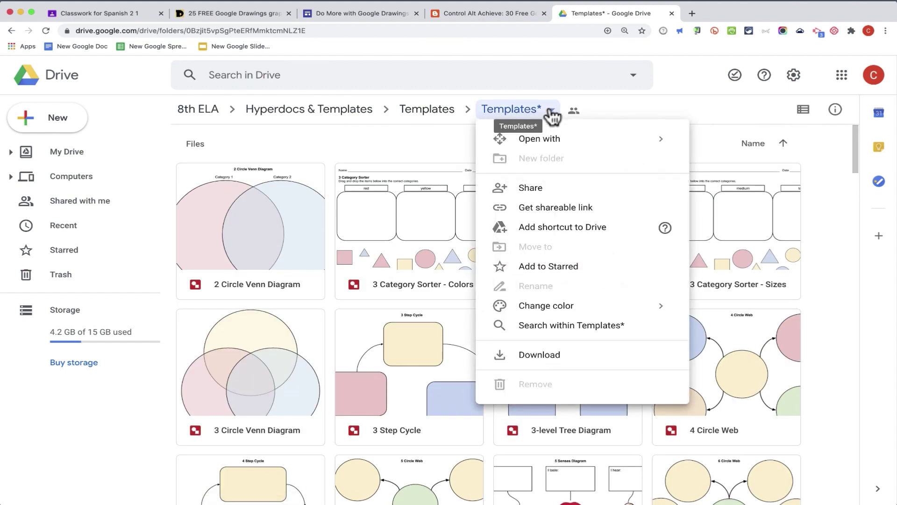
left_click(553, 115)
left_click(553, 114)
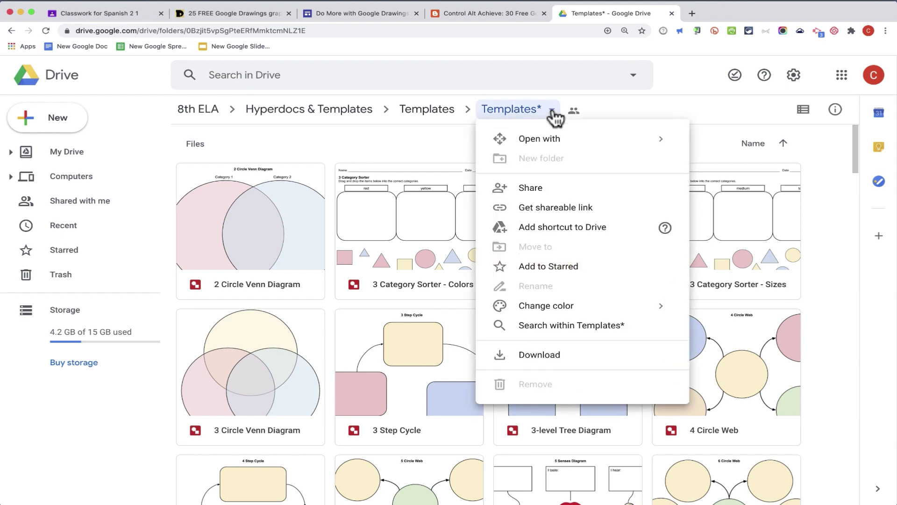
left_click(582, 233)
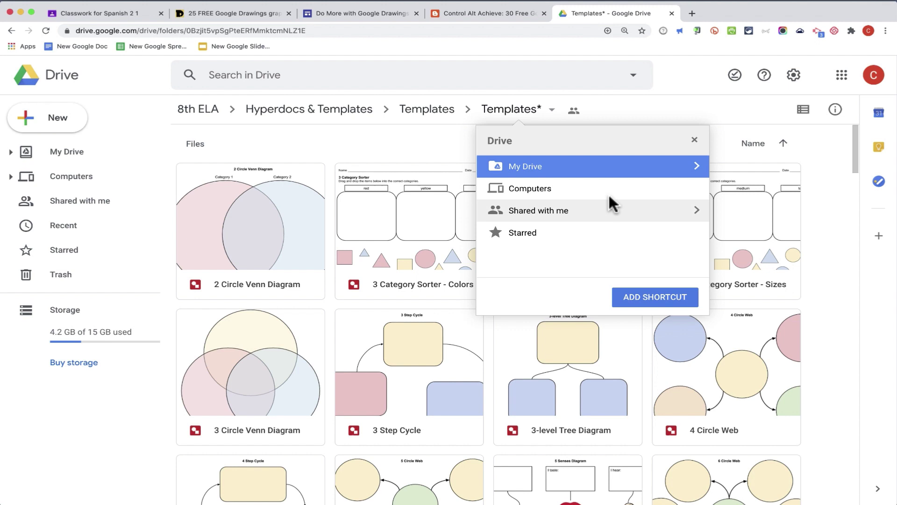
left_click(695, 166)
left_click(559, 188)
left_click(559, 188)
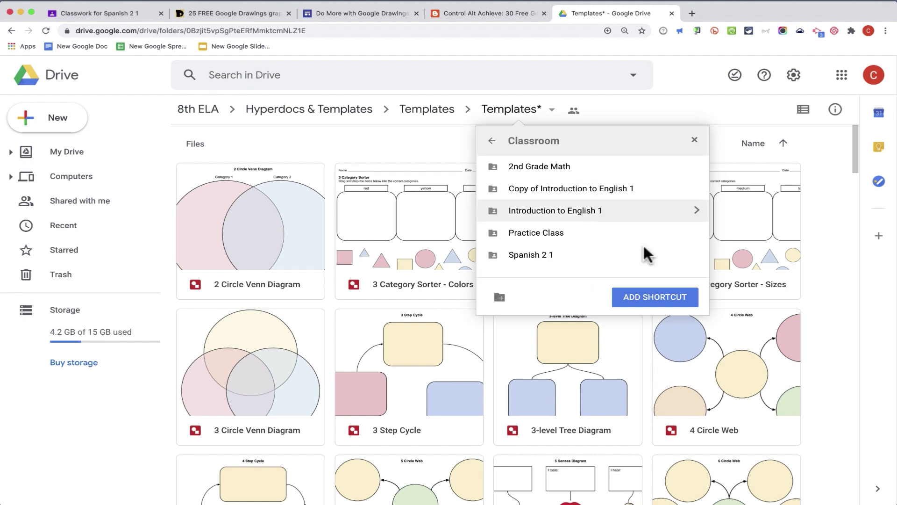
left_click(665, 300)
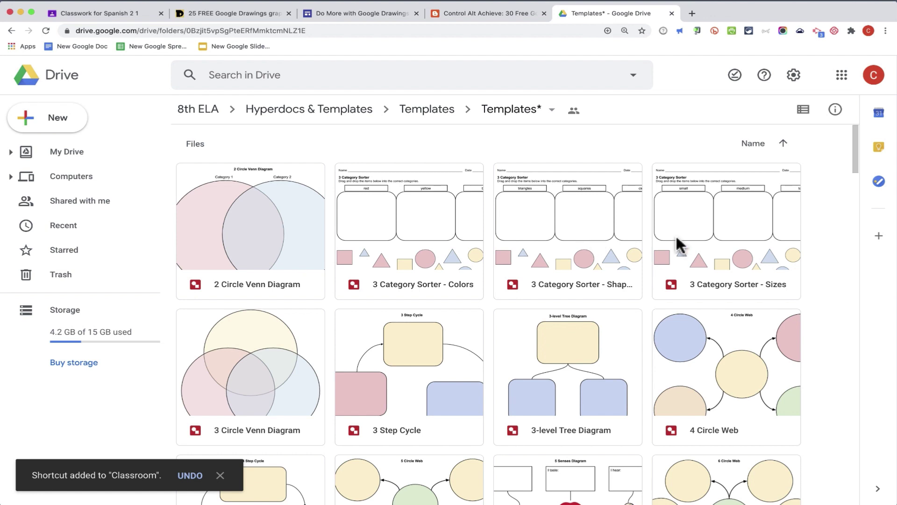
Step: Browse the Google Drawings template article tabs, then open 3 Category Sorter - Colors from Drive Templates
left_click(470, 11)
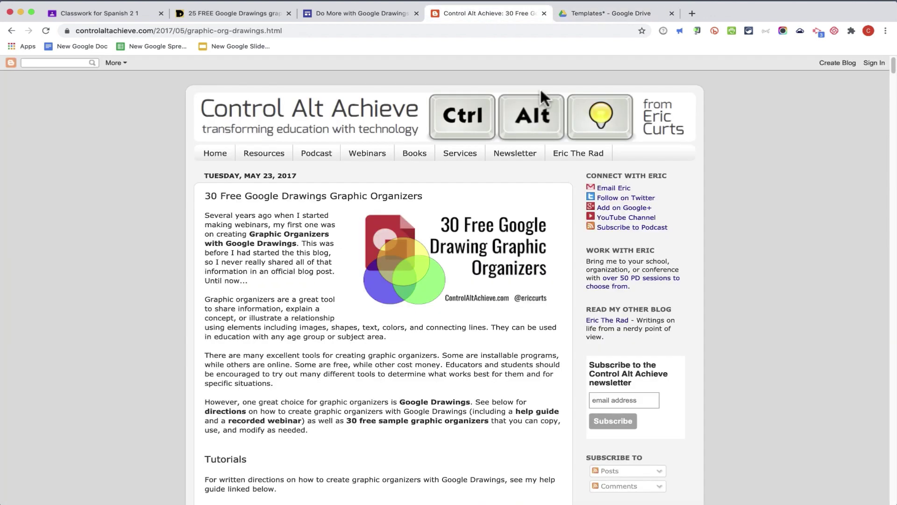
key("super+2")
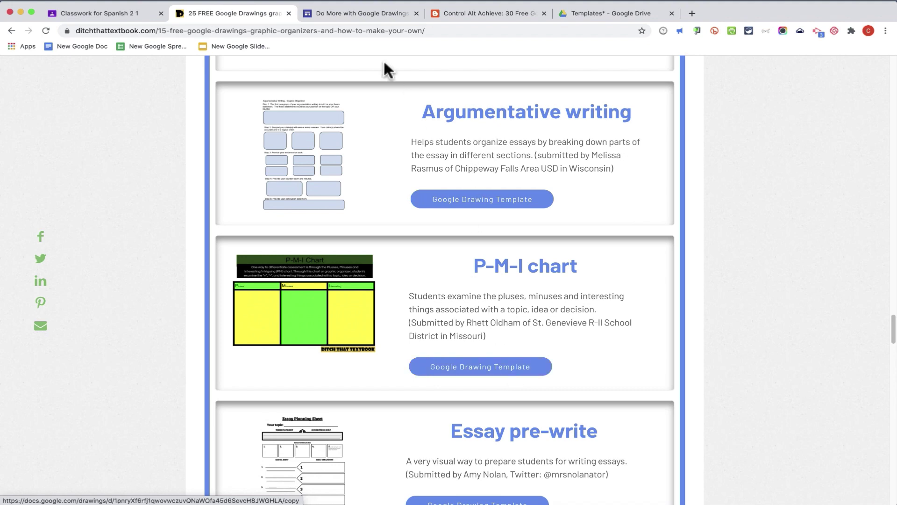
left_click(365, 14)
scroll(577, 370, "down", 10)
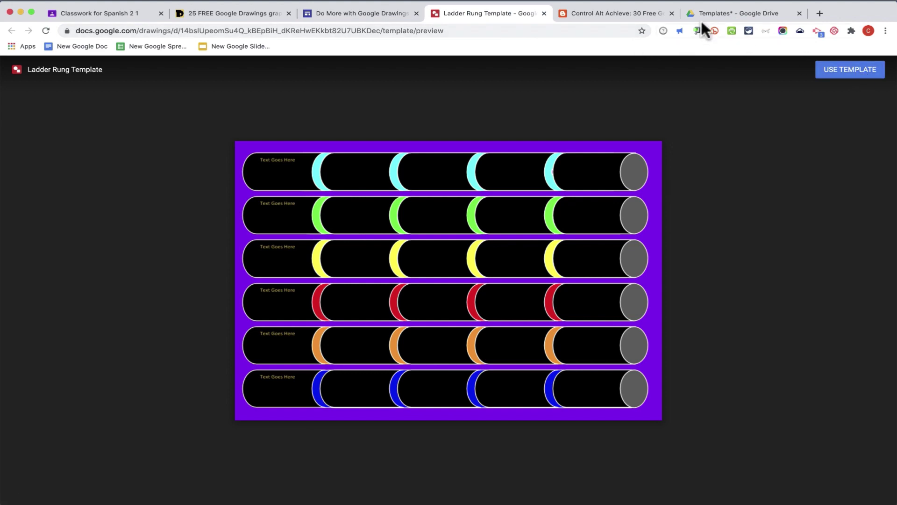
left_click(617, 13)
scroll(496, 241, "down", 10)
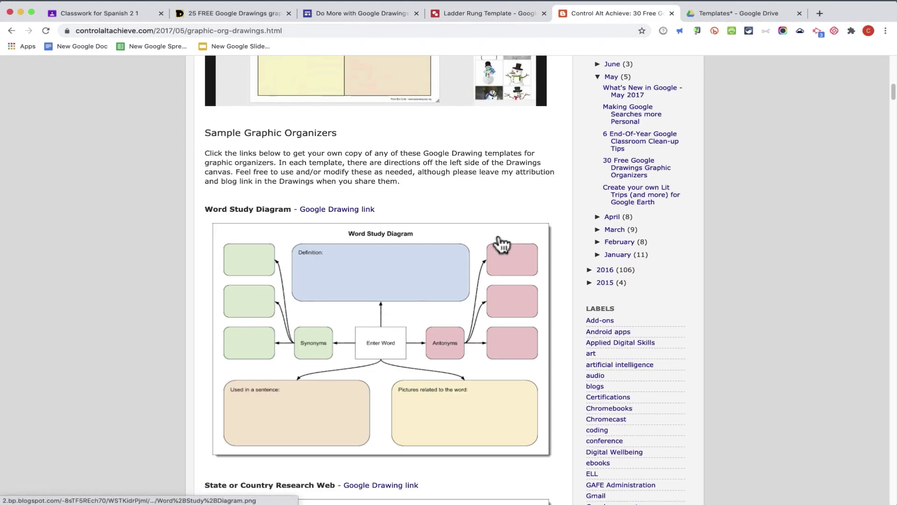
scroll(501, 243, "down", 5)
left_click(730, 15)
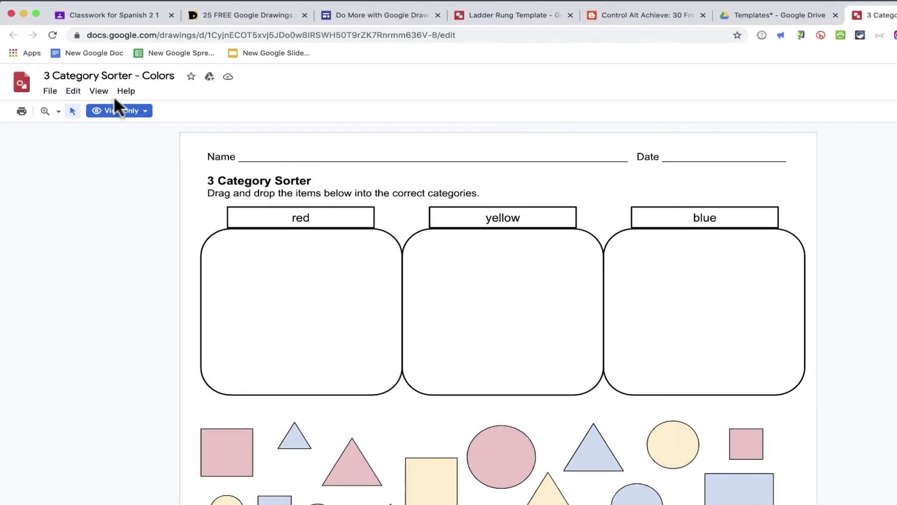
Step: Make an editable copy of the drawing named 'Spanish Category Sorter - Colors'
left_click(54, 98)
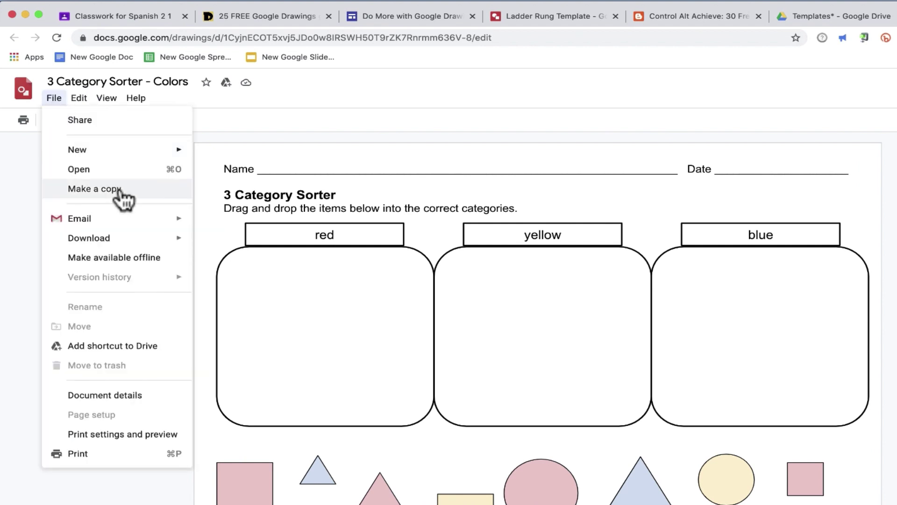
left_click(122, 187)
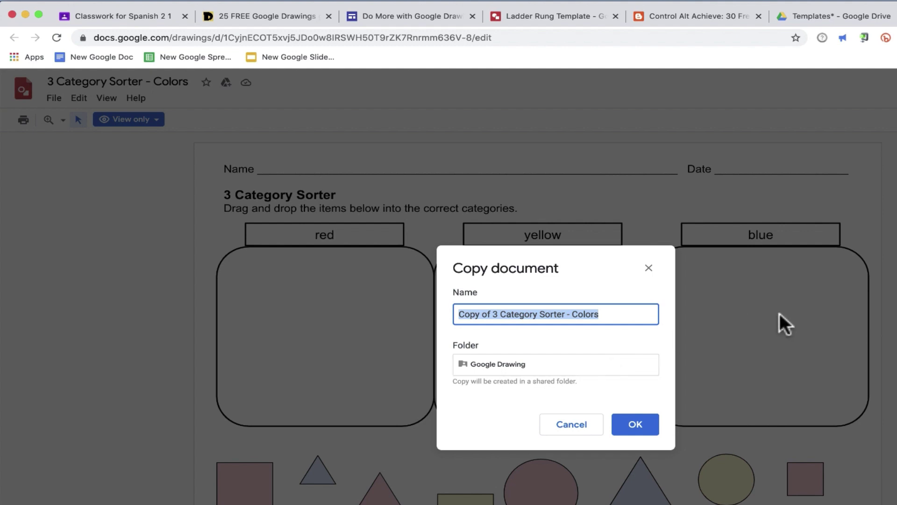
left_click_drag(459, 314, 496, 314)
type("Spanish")
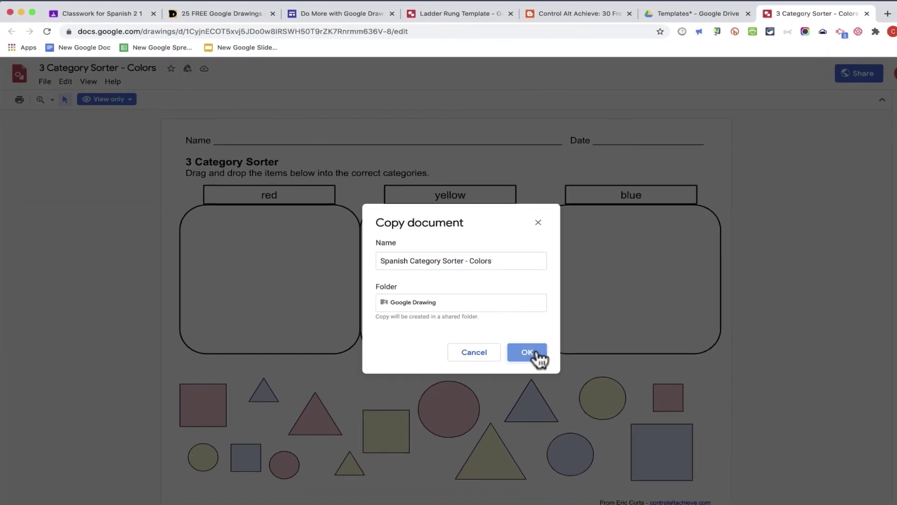
left_click(528, 351)
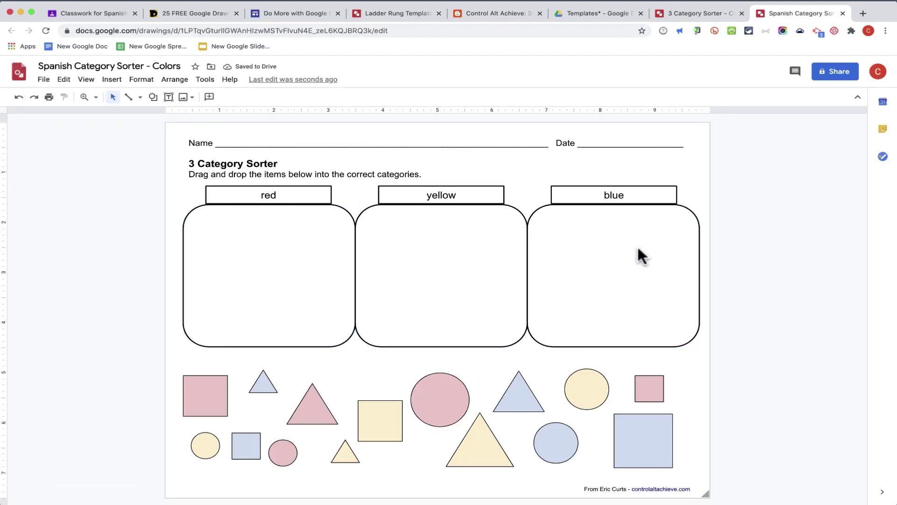
Step: Retype the category labels as Rojo, Amarillo and Azul, then close the copy
left_click(268, 195)
double_click(269, 195)
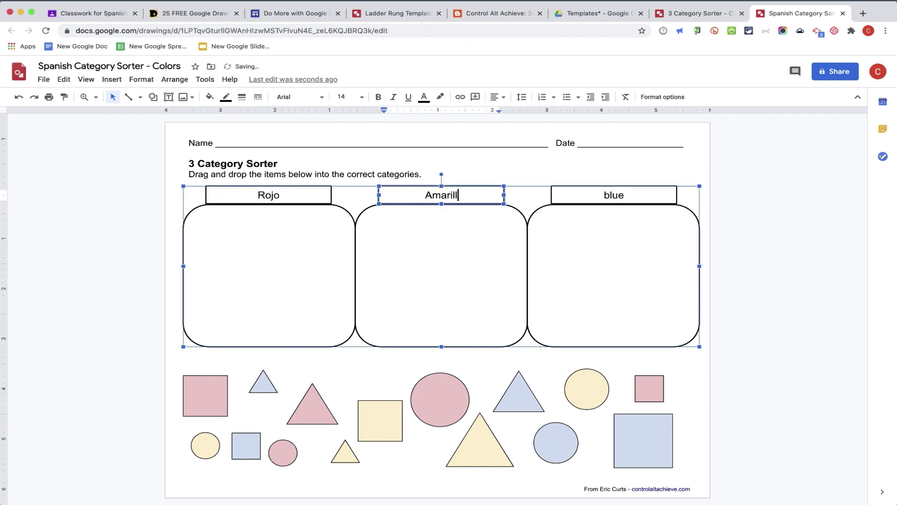
type("ojo")
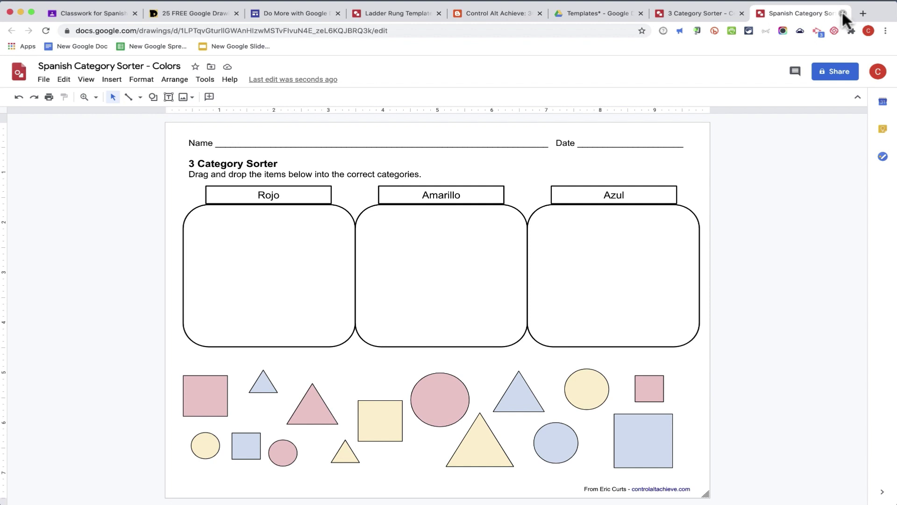
left_click(843, 13)
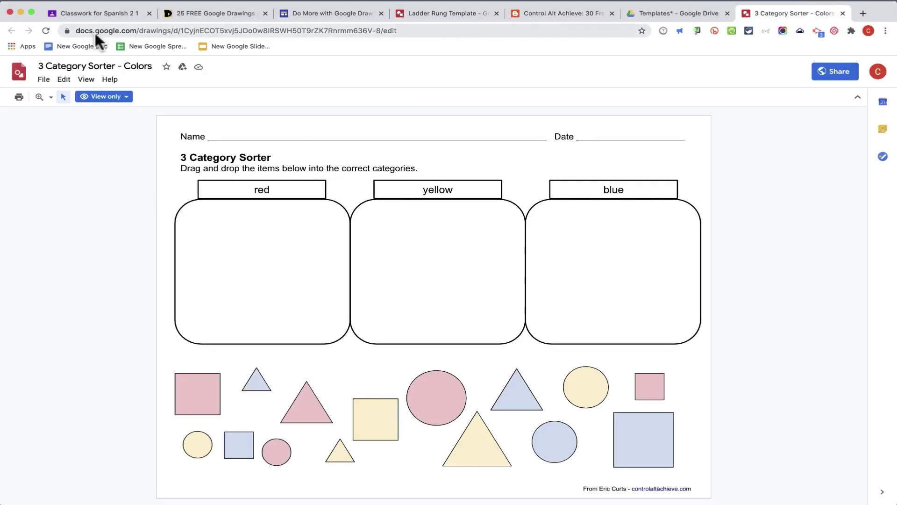
left_click(100, 14)
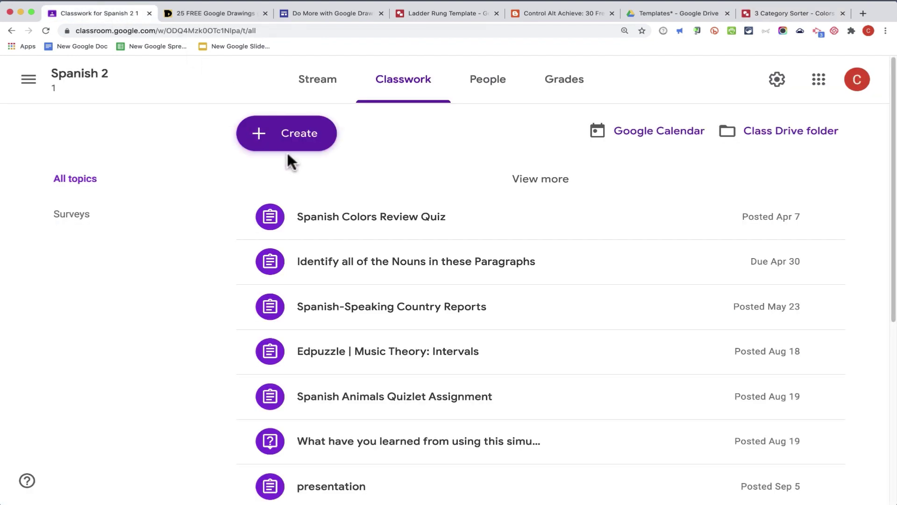
Step: Create a new assignment titled 'Sort Activity' with placeholder instruction text
left_click(301, 136)
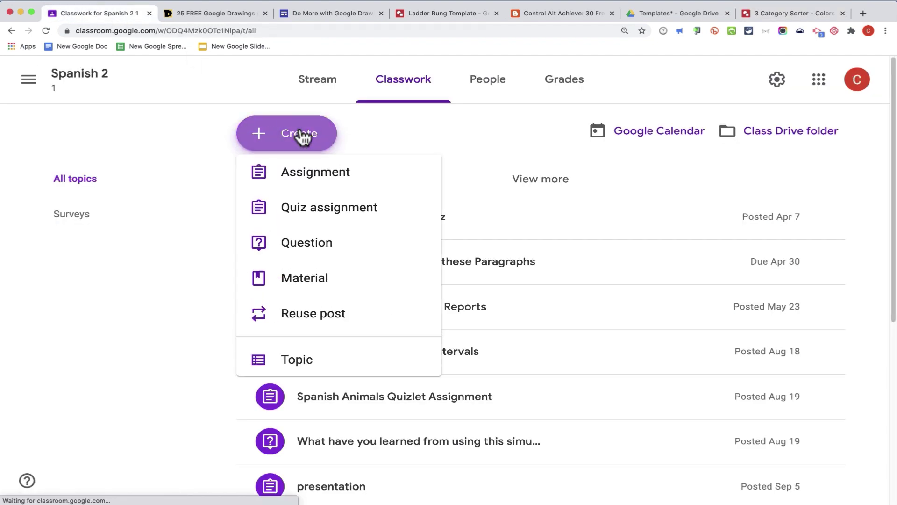
left_click(326, 177)
type("Sort Activity")
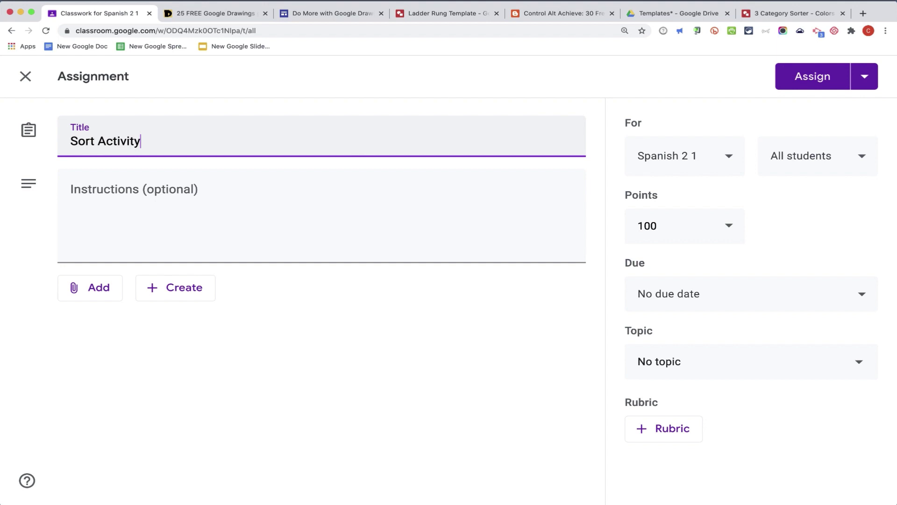
left_click(244, 237)
type("asdf")
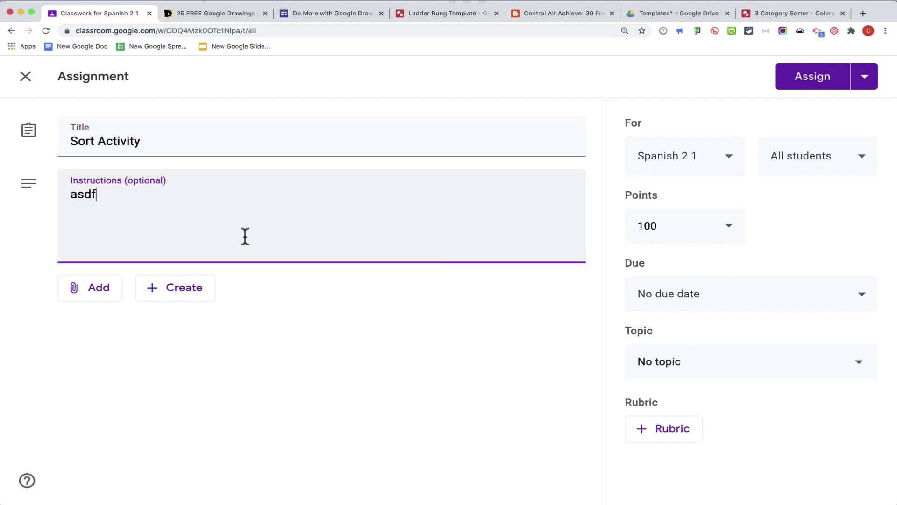
type("asdfasdfasf")
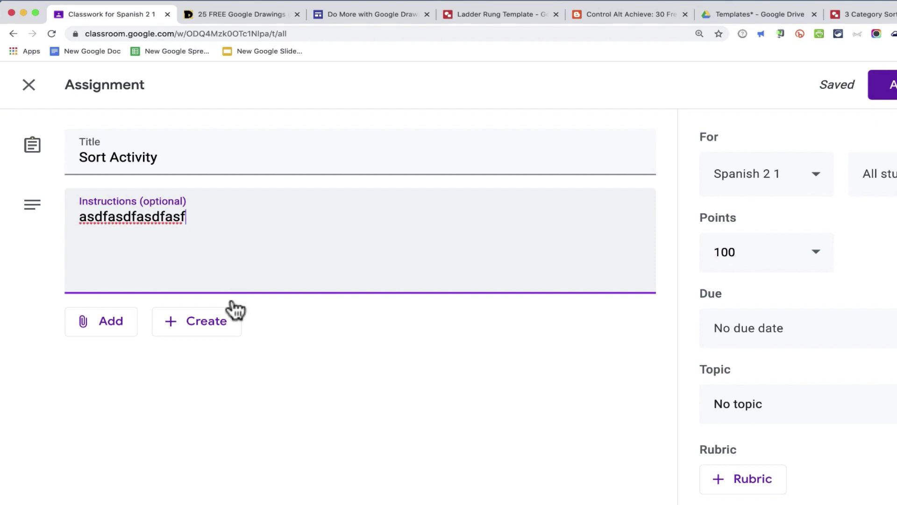
Step: Attach the Spanish Category Sorter drawing from Drive as a copy per student and assign it
left_click(121, 334)
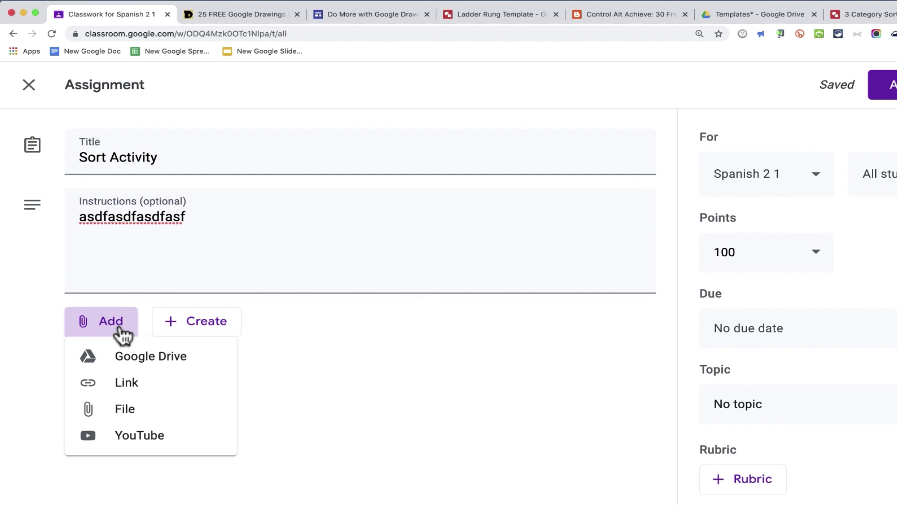
left_click(176, 359)
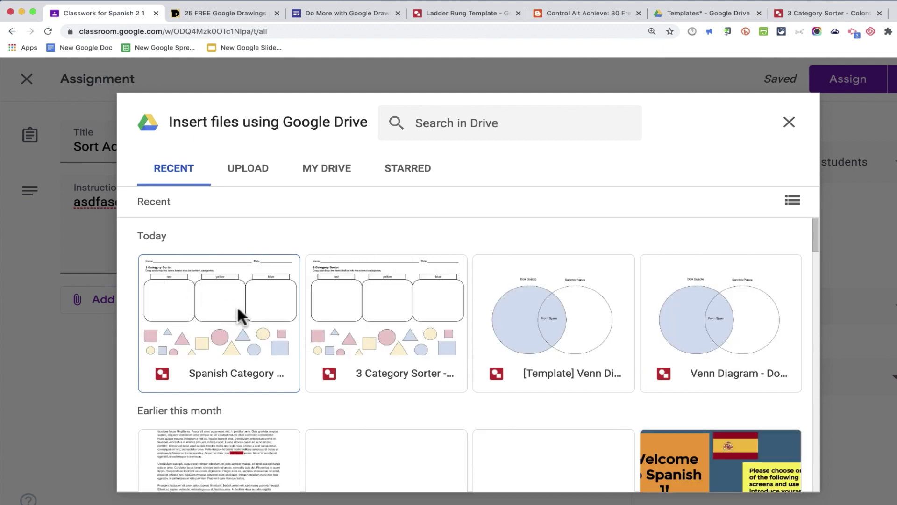
left_click(215, 316)
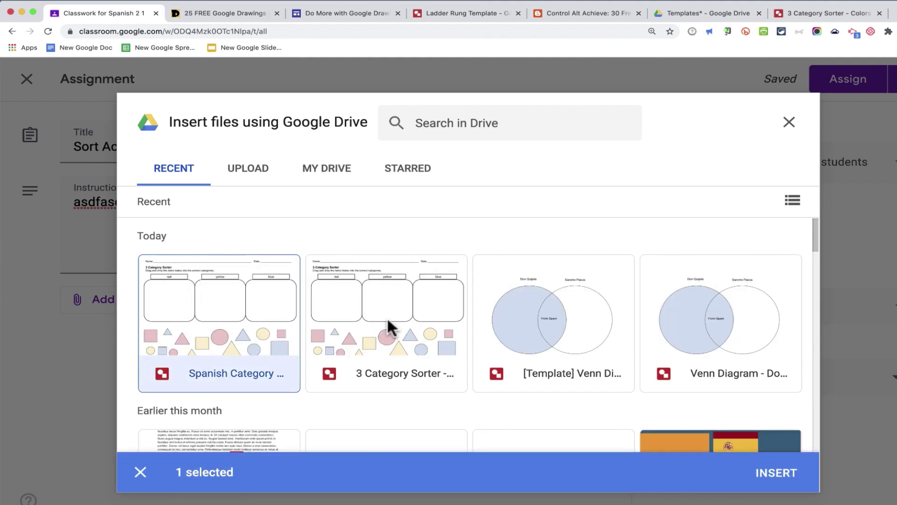
left_click(776, 479)
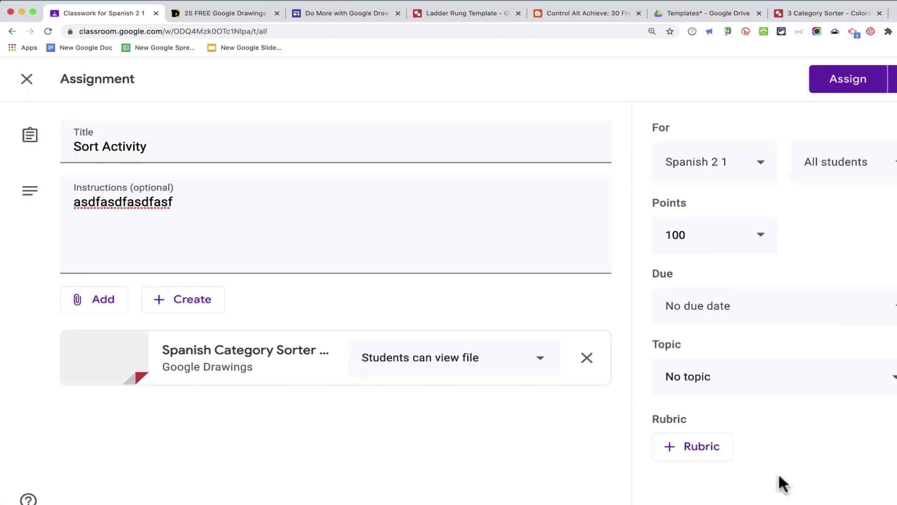
left_click(486, 369)
left_click(522, 437)
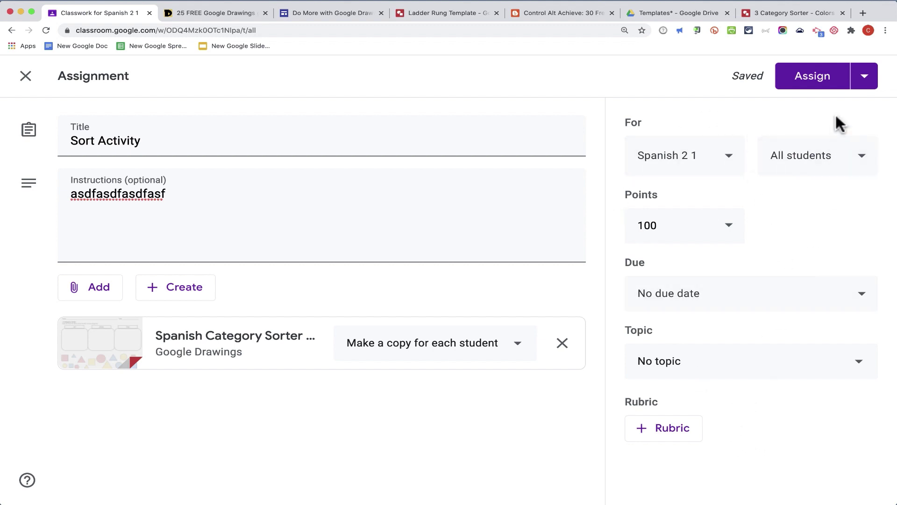
left_click(822, 77)
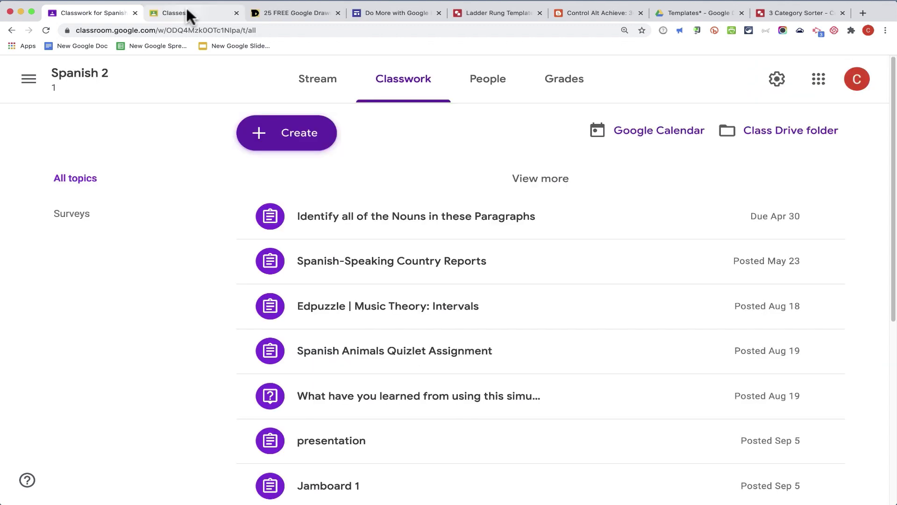
Step: As the student, open Spanish 2's Classwork and expand the Sort Activity assignment
left_click(190, 14)
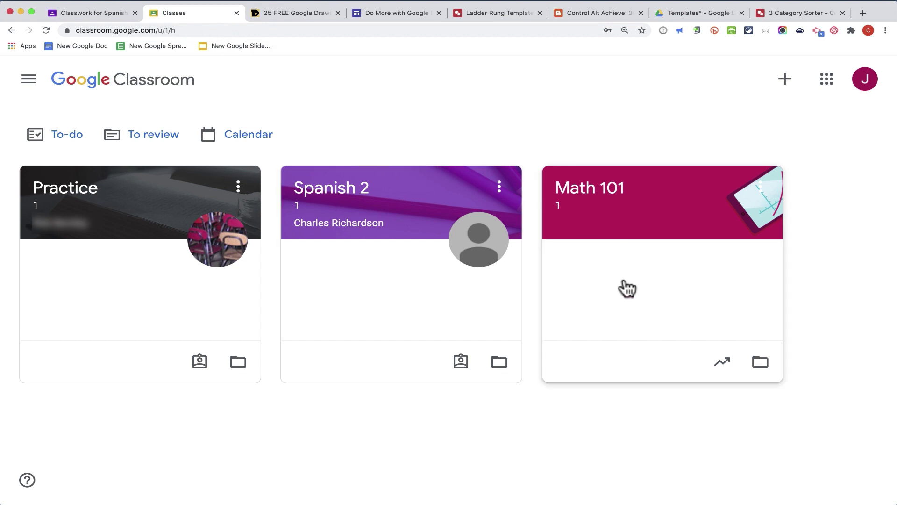
left_click(342, 190)
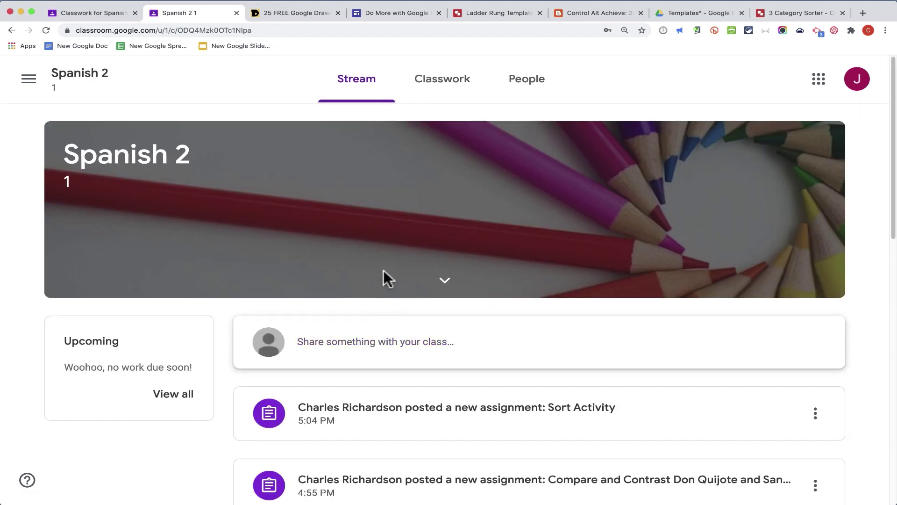
left_click(431, 89)
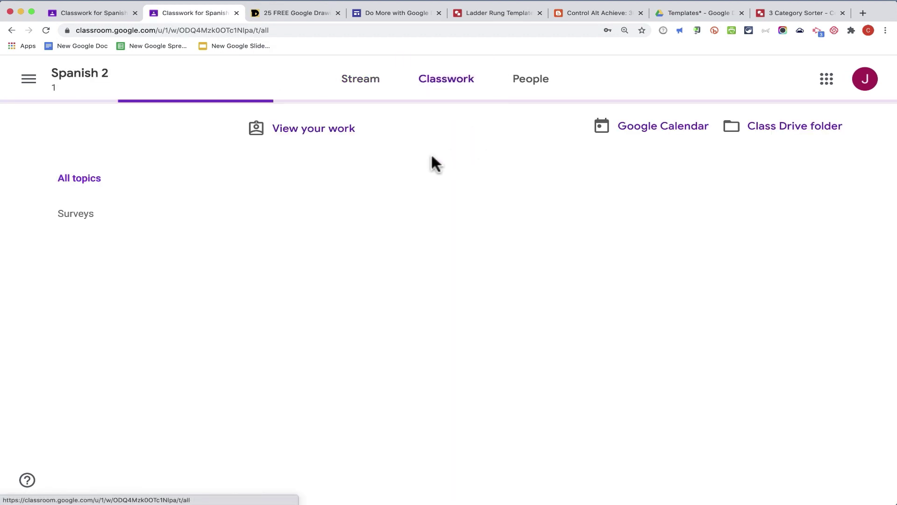
scroll(392, 220, "down", 6)
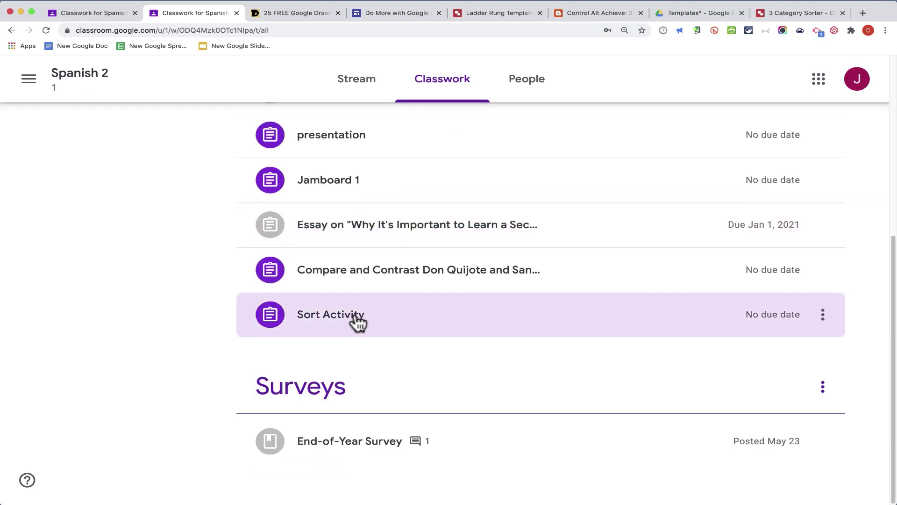
left_click(356, 323)
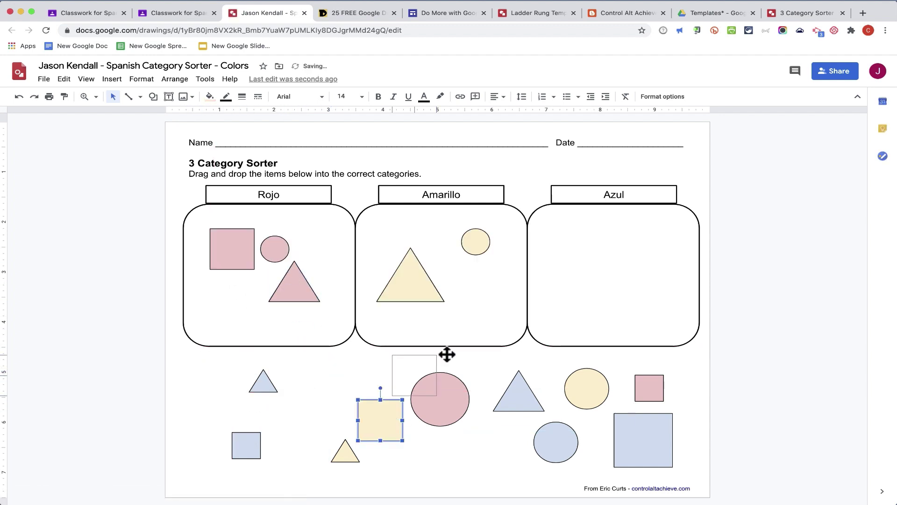
Step: Drag the pink square into Rojo and add a text box reading 'Blue' inside Azul
left_click_drag(444, 355, 466, 303)
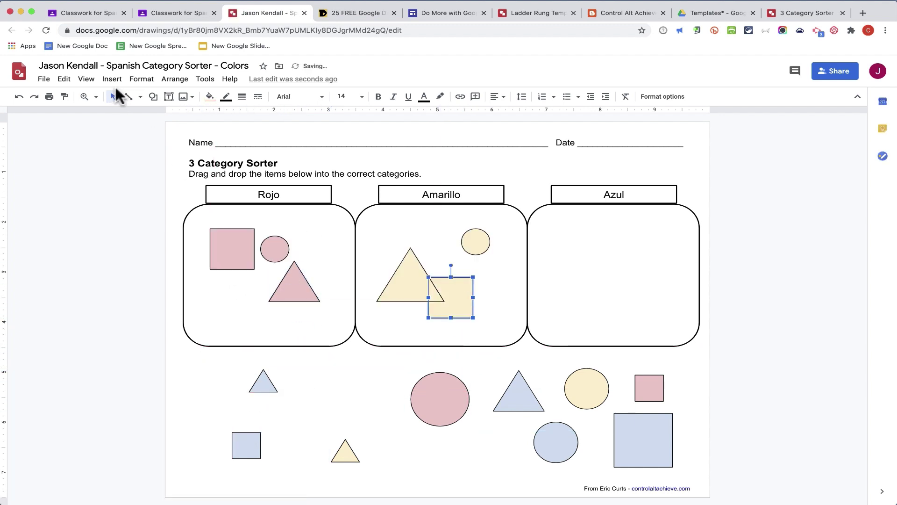
left_click(112, 80)
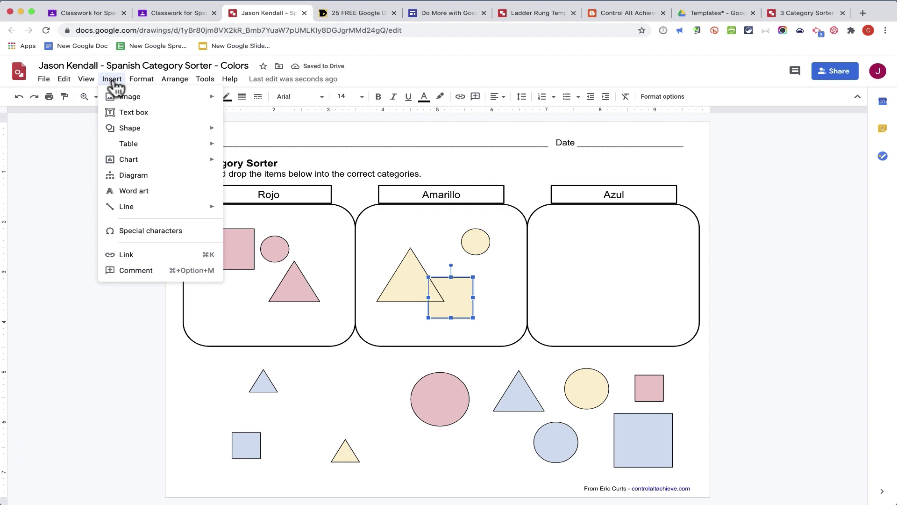
left_click(157, 112)
left_click_drag(585, 266, 660, 288)
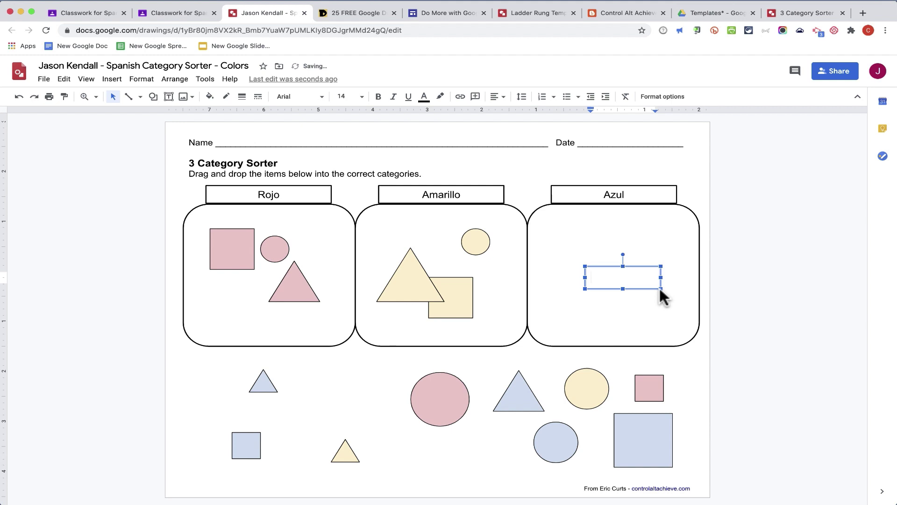
type("Blue")
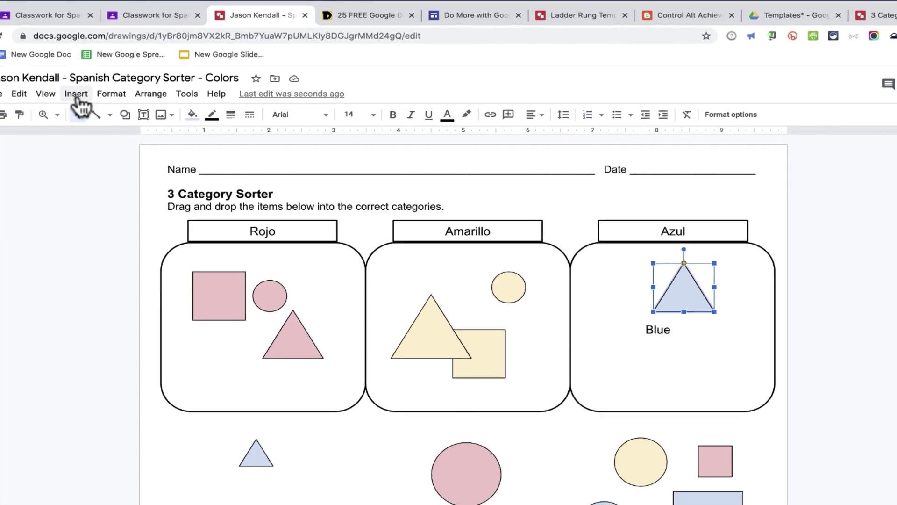
left_click(112, 78)
mouse_move(65, 125)
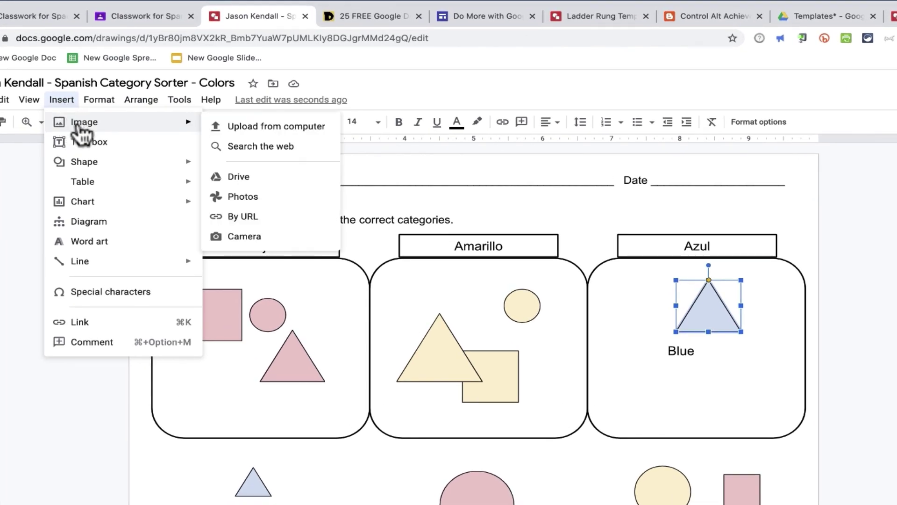
Step: Search web images for 'blue car' and drop the first photo onto the drawing
left_click(283, 148)
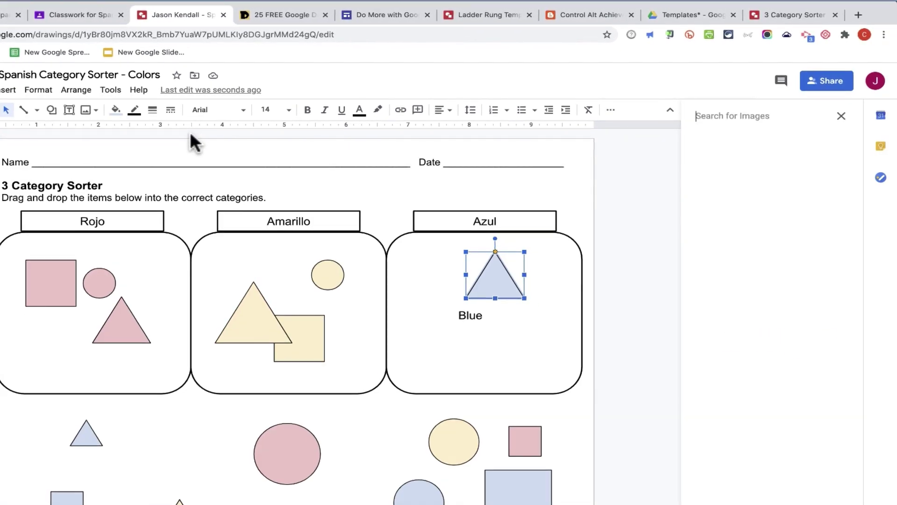
type("blue car")
key("Return")
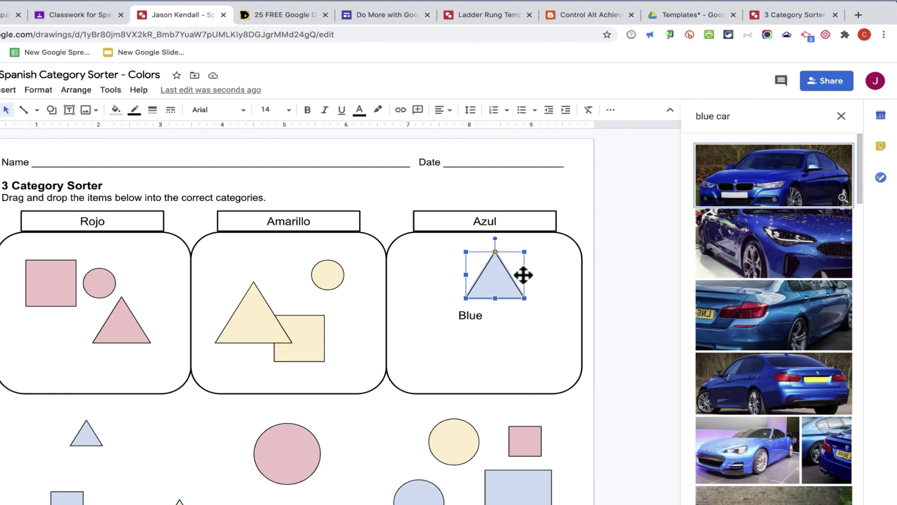
left_click(776, 184)
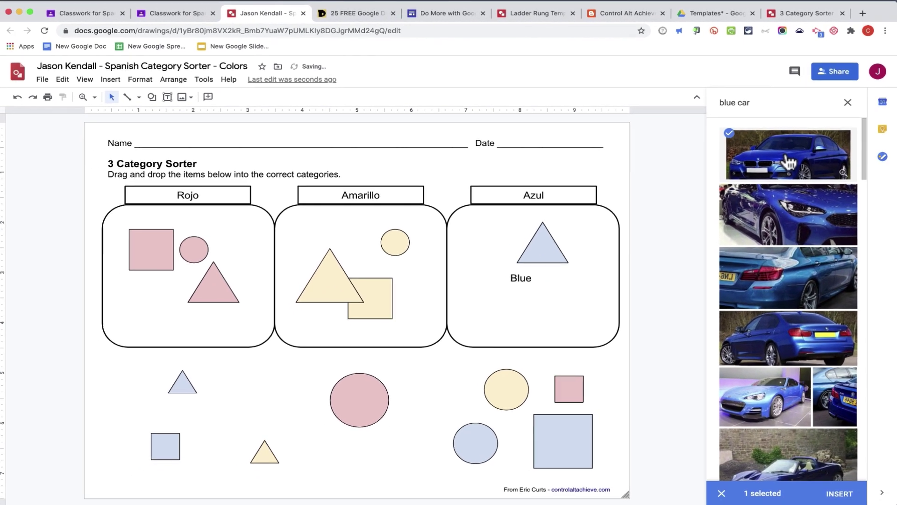
left_click_drag(790, 161, 376, 263)
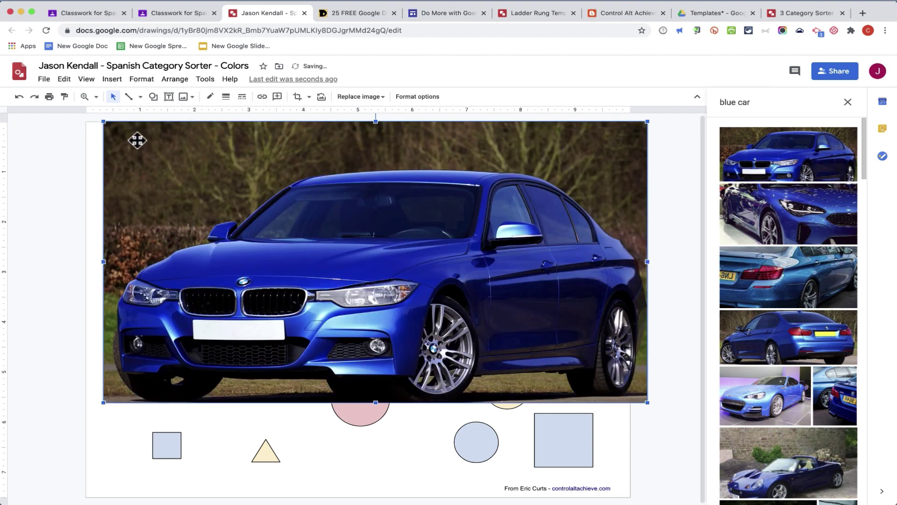
Step: Shrink the blue car photo and fit it inside the Azul box
left_click_drag(99, 119, 444, 297)
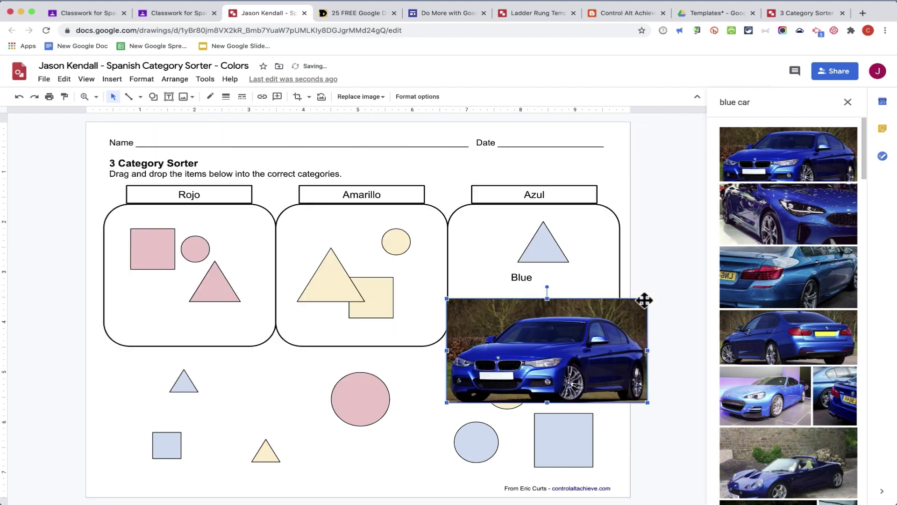
left_click_drag(648, 298, 545, 310)
left_click_drag(543, 373, 565, 303)
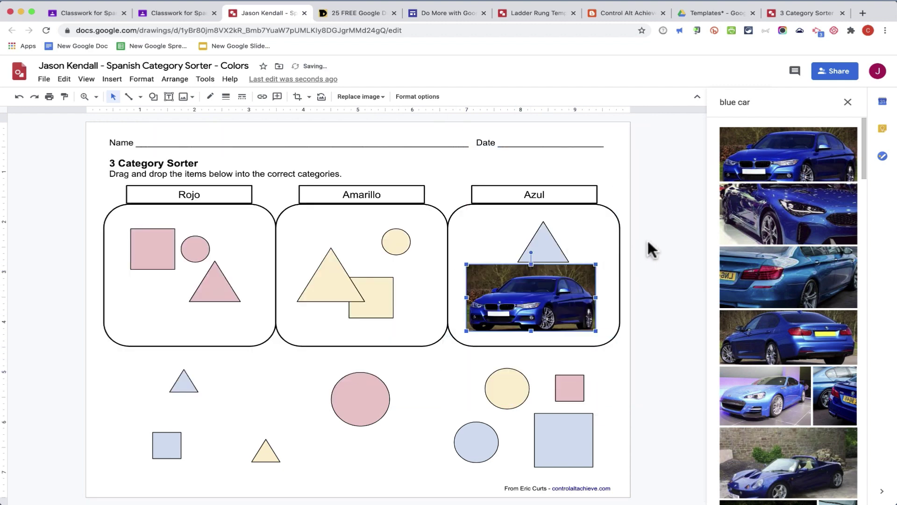
left_click(848, 102)
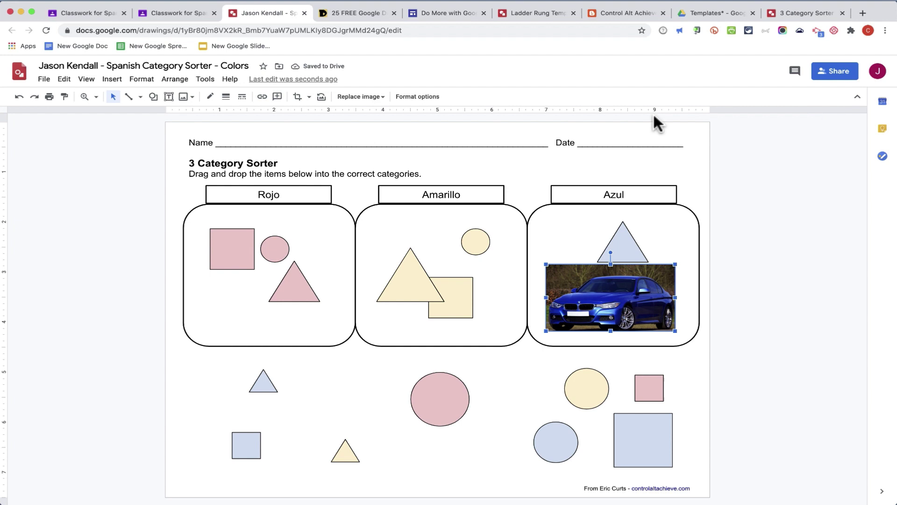
left_click(112, 81)
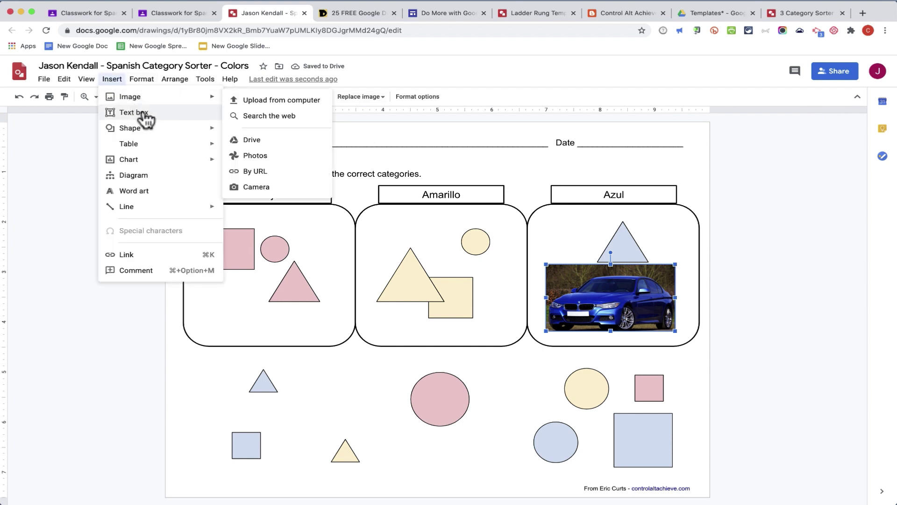
mouse_move(144, 97)
left_click(262, 117)
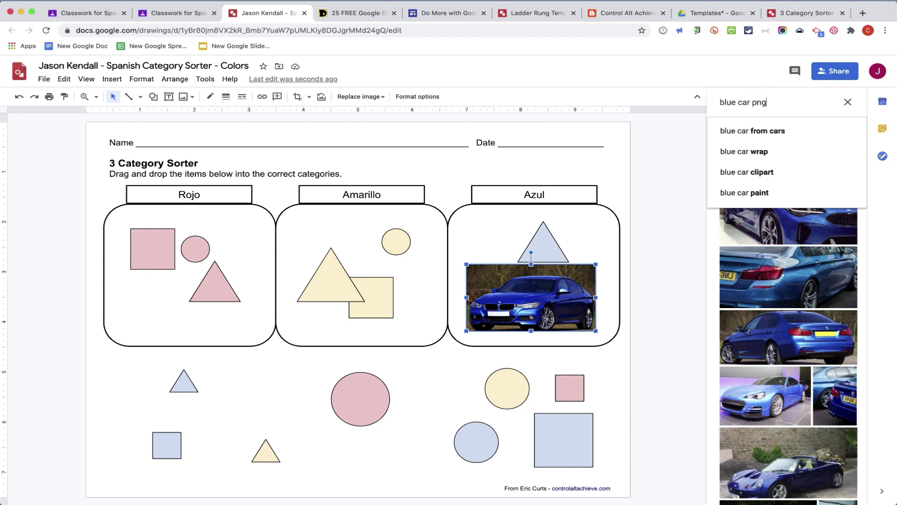
Step: Insert a blue SUV from a 'blue car png' search above the car in Azul, then close the drawing
key("Return")
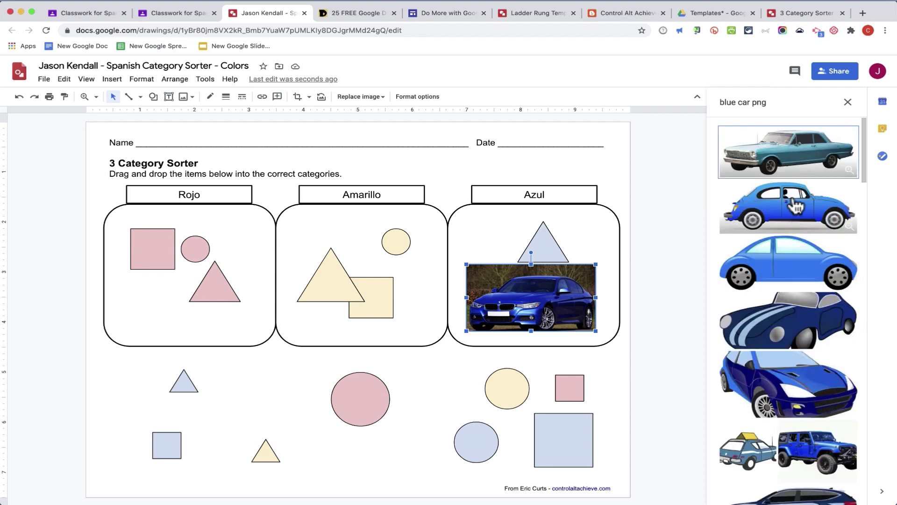
scroll(788, 257, "down", 5)
left_click_drag(786, 263, 439, 261)
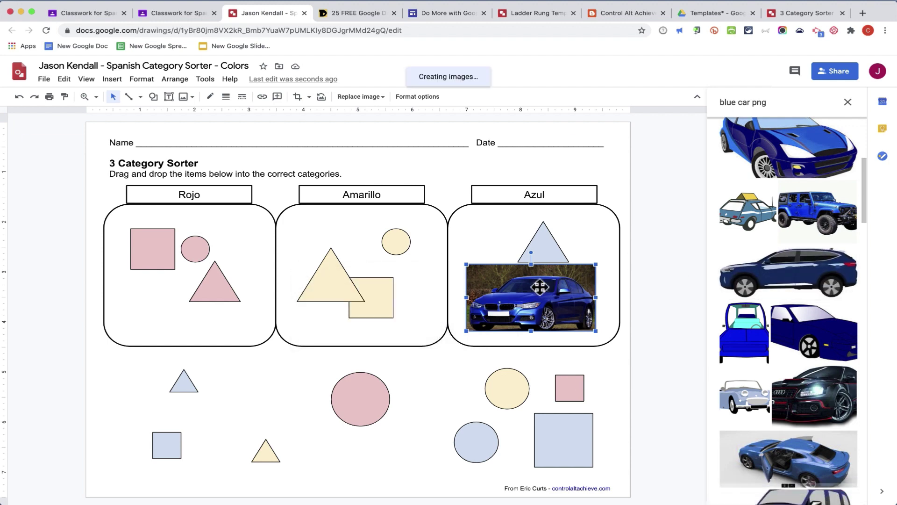
left_click_drag(40, 136, 361, 283)
left_click_drag(468, 306, 377, 221)
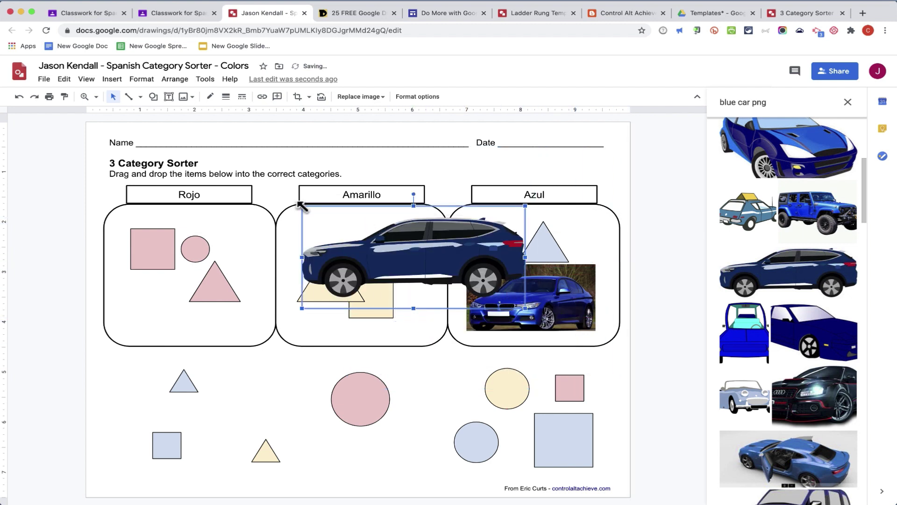
left_click_drag(299, 205, 391, 246)
left_click_drag(444, 262, 606, 237)
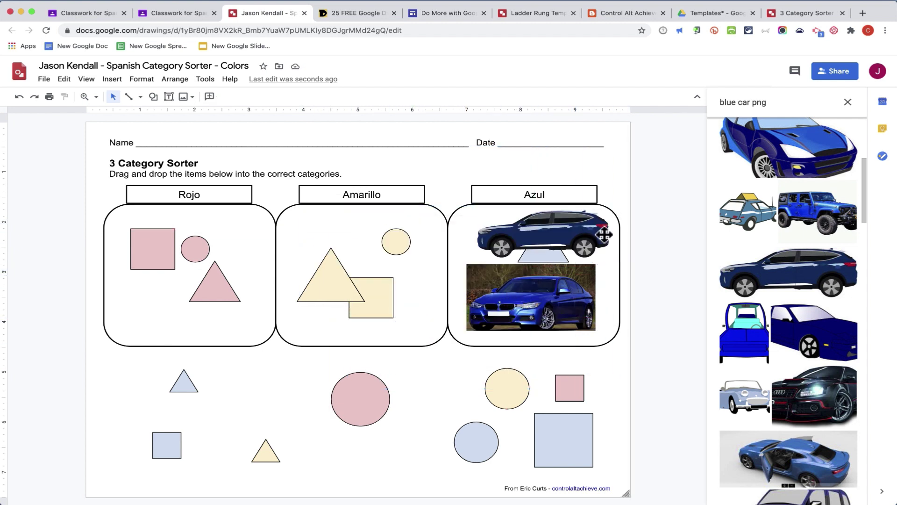
left_click(305, 13)
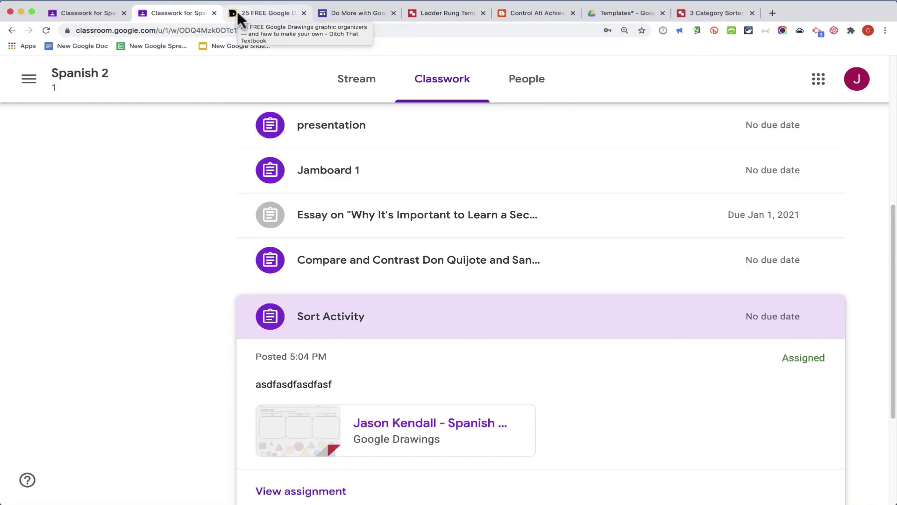
Step: Open the Sort Activity details and type a placeholder class comment
scroll(232, 86, "down", 2)
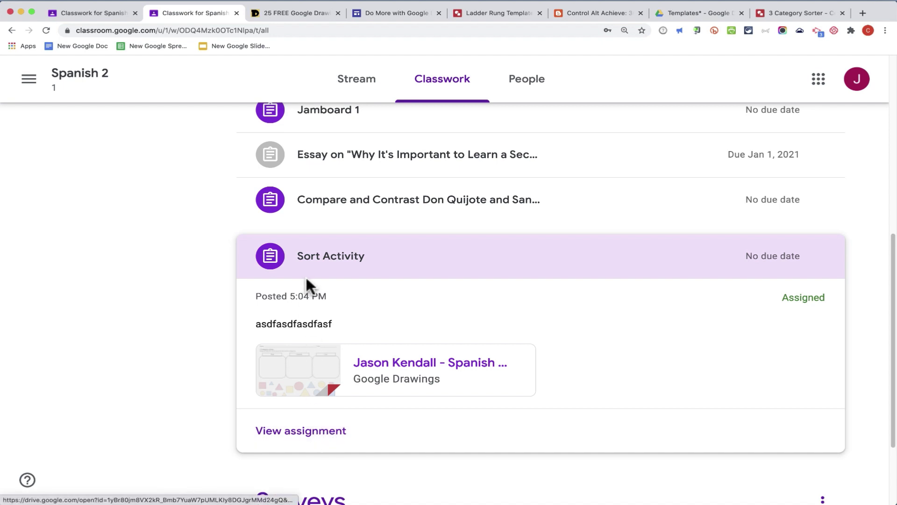
left_click(303, 437)
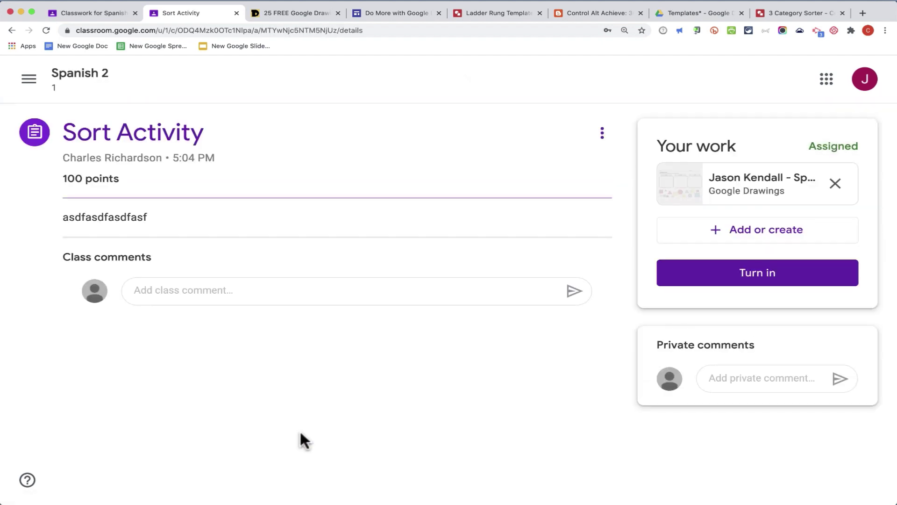
left_click(268, 296)
type("asfdasfd")
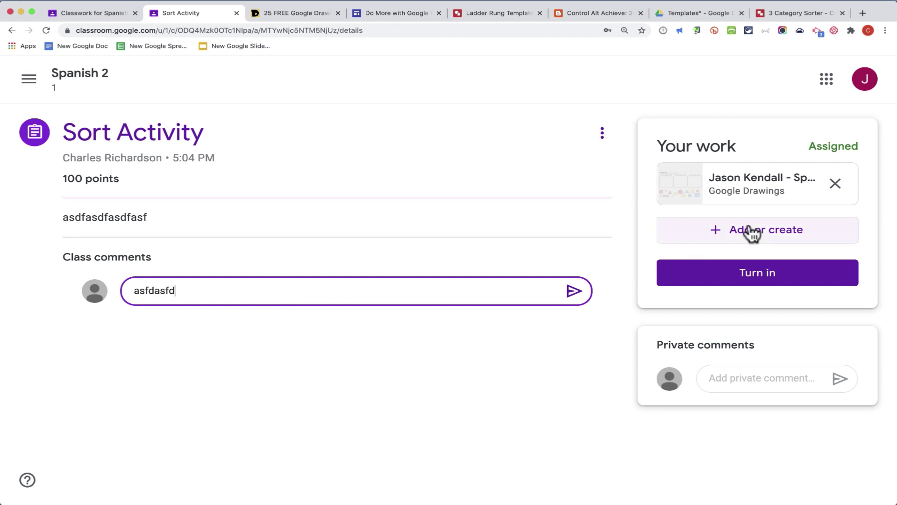
Step: Review the attached sorter drawing, then turn in the assignment and confirm
left_click(748, 178)
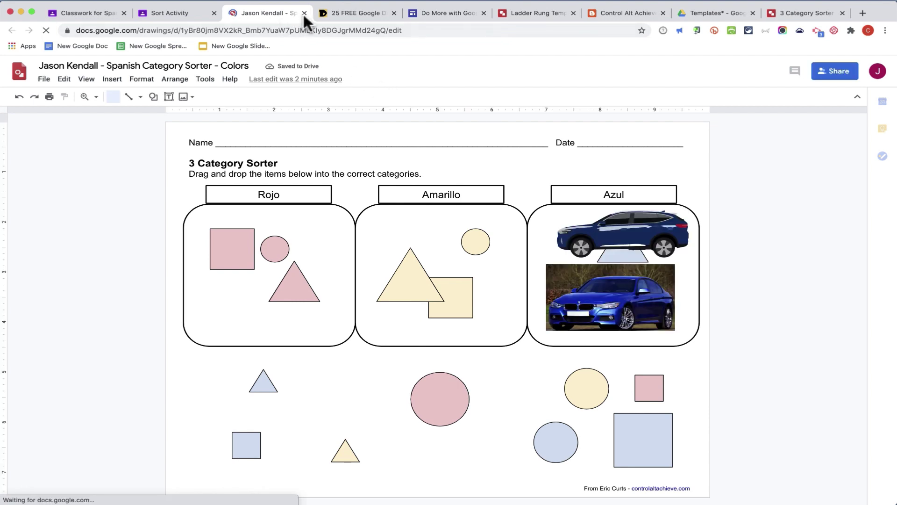
left_click(303, 12)
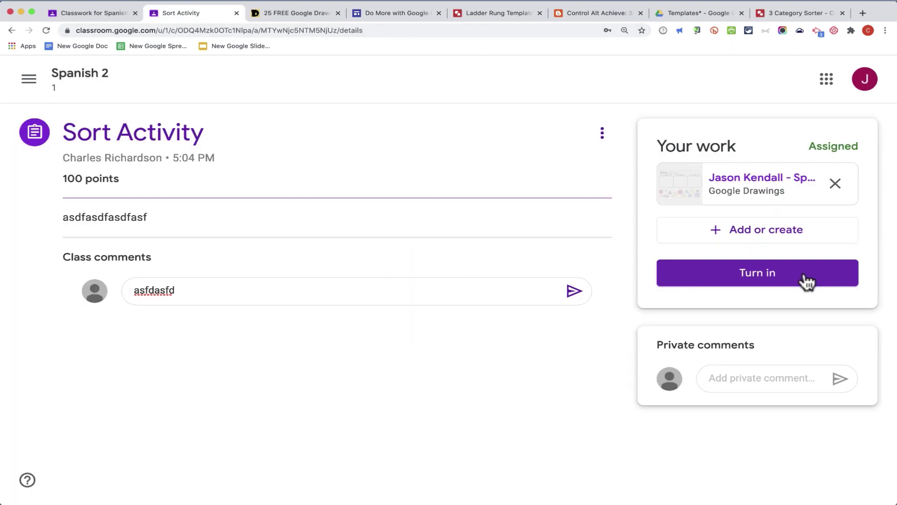
left_click(805, 275)
left_click(562, 340)
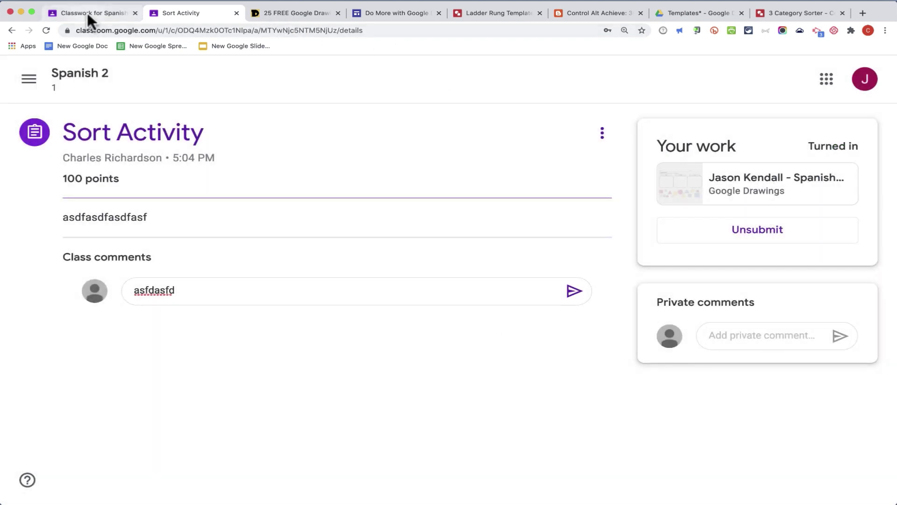
Step: As the teacher, open the student's turned-in Sort Activity drawing from the Turned in count
left_click(88, 14)
scroll(344, 400, "down", 5)
left_click(349, 403)
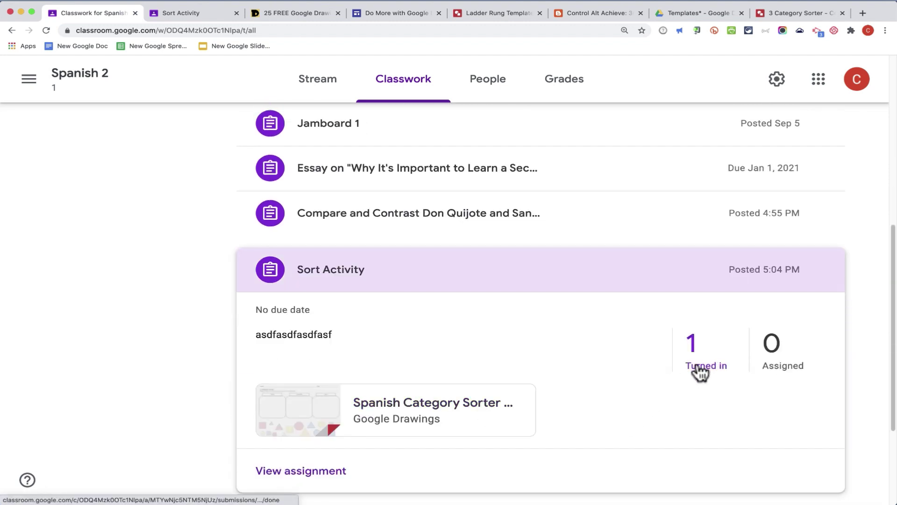
left_click(696, 362)
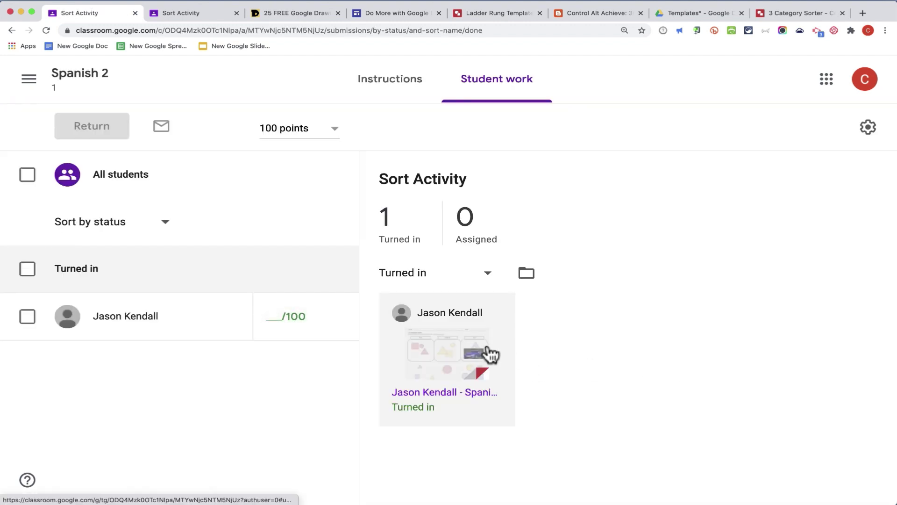
left_click(452, 391)
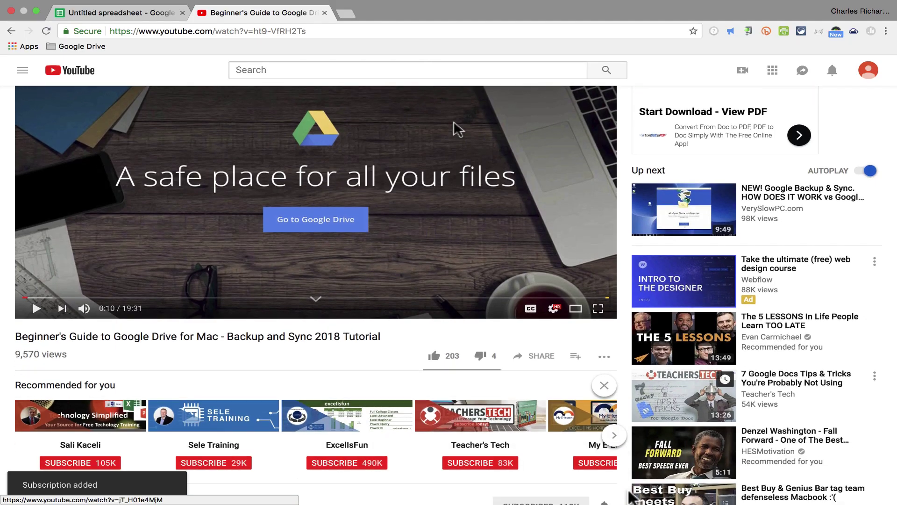
Step: Scroll down the Technology for Teachers and Students YouTube channel page
scroll(629, 493, "down", 3)
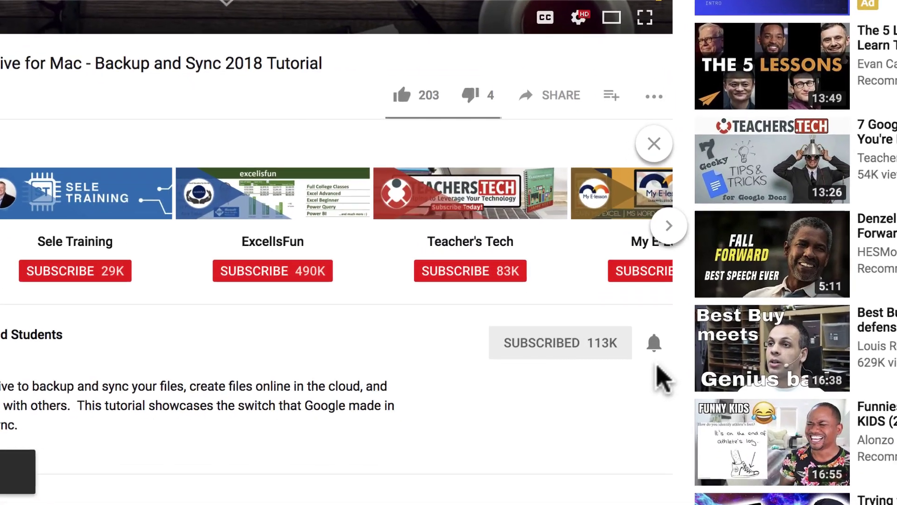